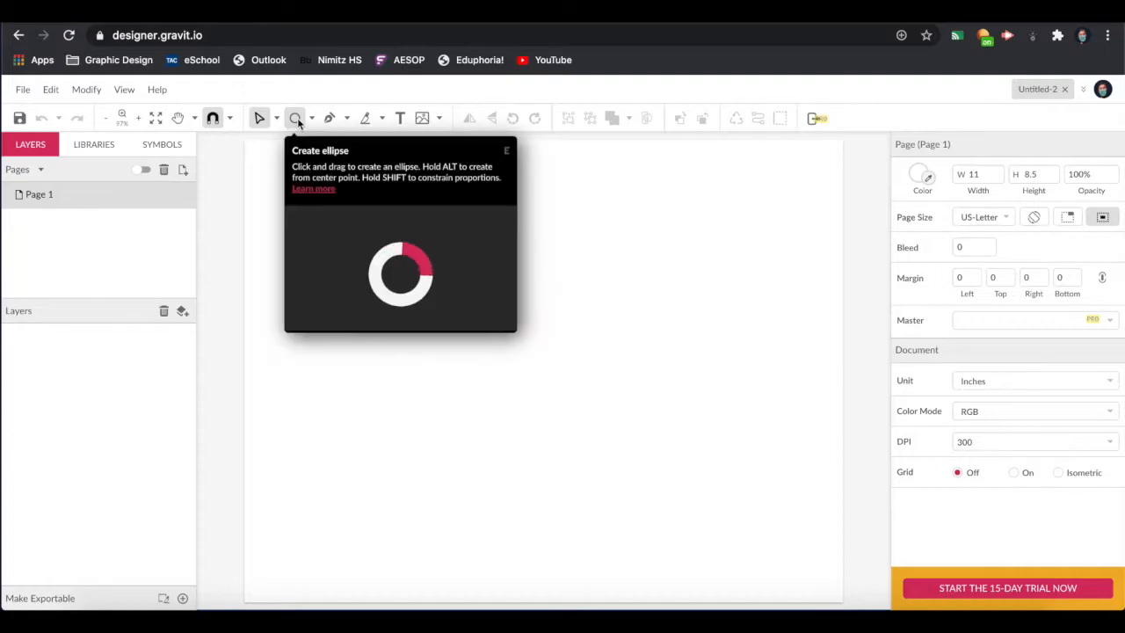
# Step: Draw a vertical rectangle about 2.11 in wide and 3.46 in high in the left half of the page
pyautogui.click(297, 118)
pyautogui.click(312, 123)
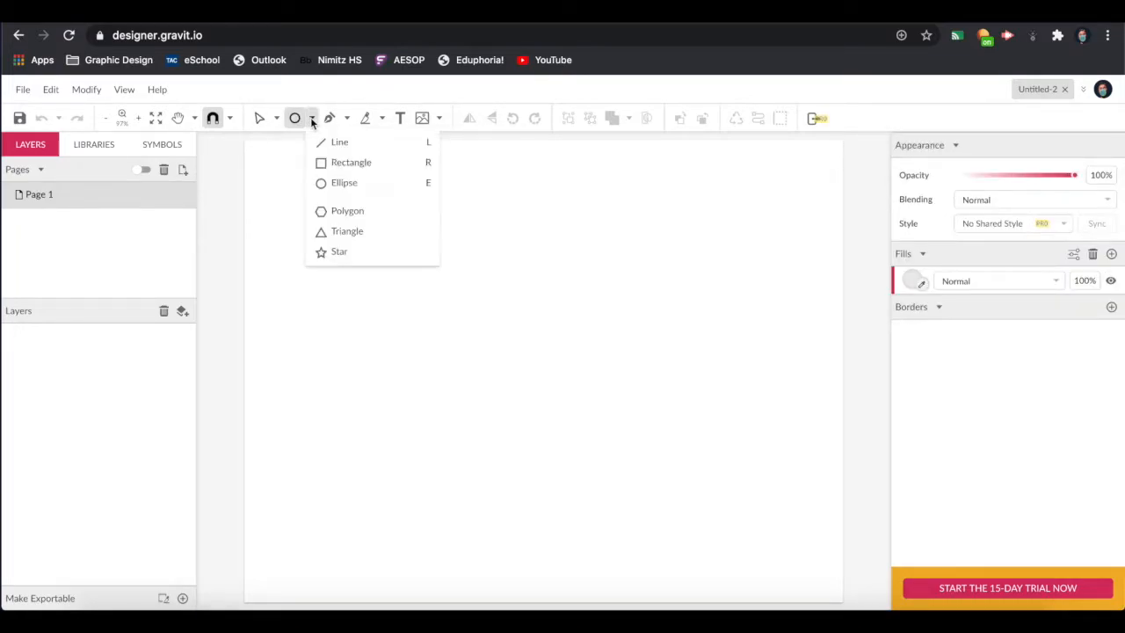
pyautogui.click(329, 162)
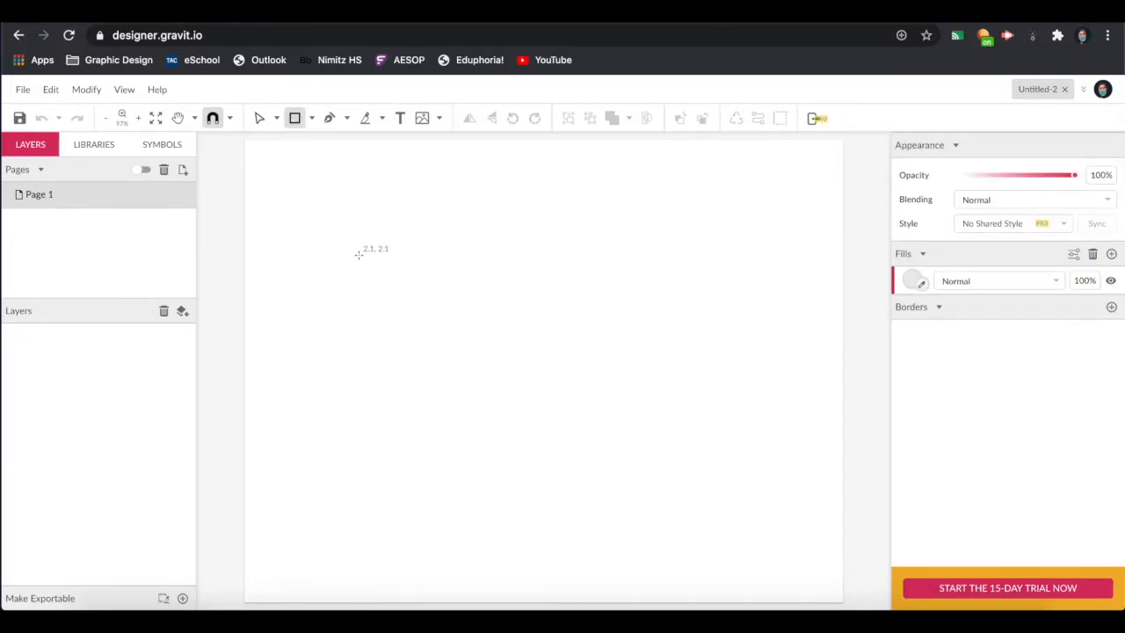
pyautogui.moveTo(360, 268)
pyautogui.mouseDown()
pyautogui.moveTo(392, 342)
pyautogui.moveTo(436, 385)
pyautogui.moveTo(475, 458)
pyautogui.mouseUp()
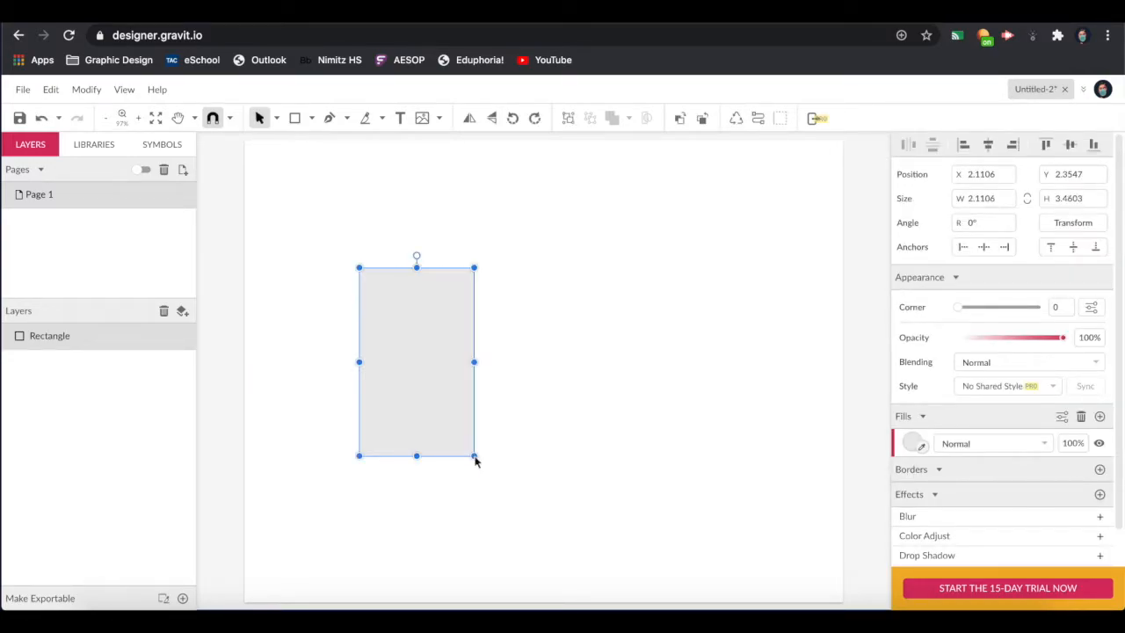
# Step: Draw an ellipse as wide as the rectangle across its top edge and stretch it to about 1.71 in high
pyautogui.click(312, 118)
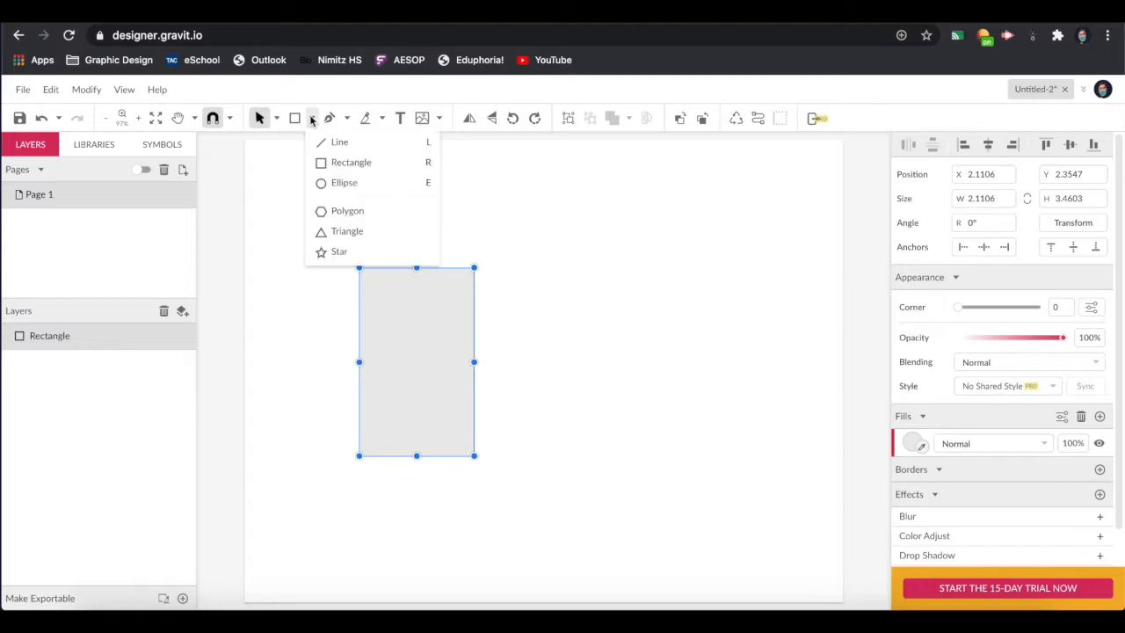
pyautogui.click(341, 186)
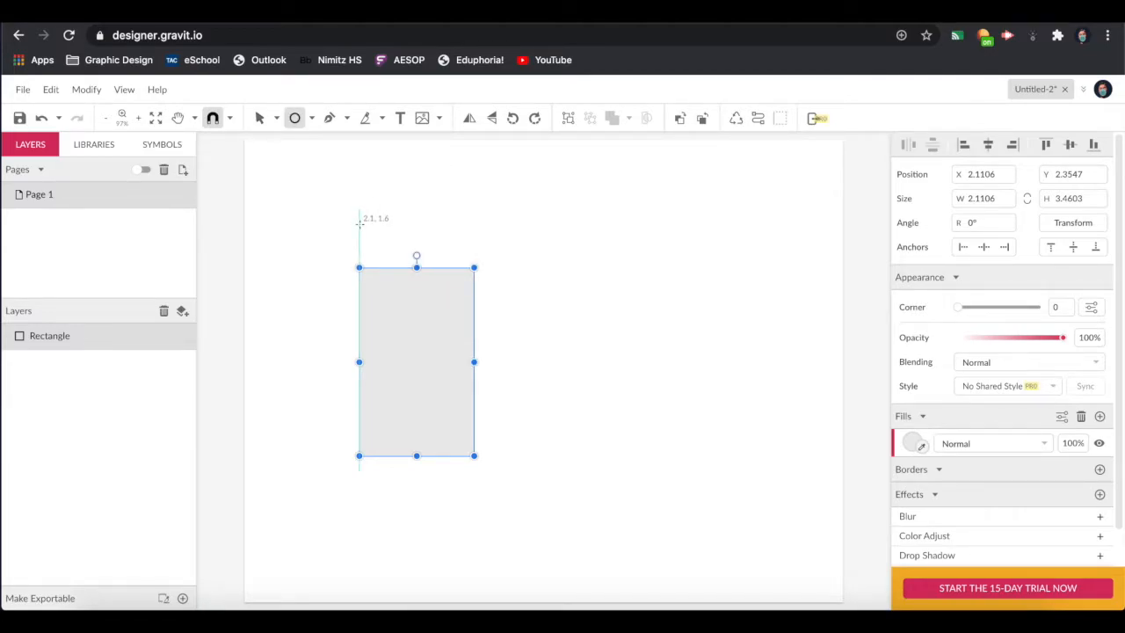
pyautogui.moveTo(360, 224); pyautogui.dragTo(474, 311)
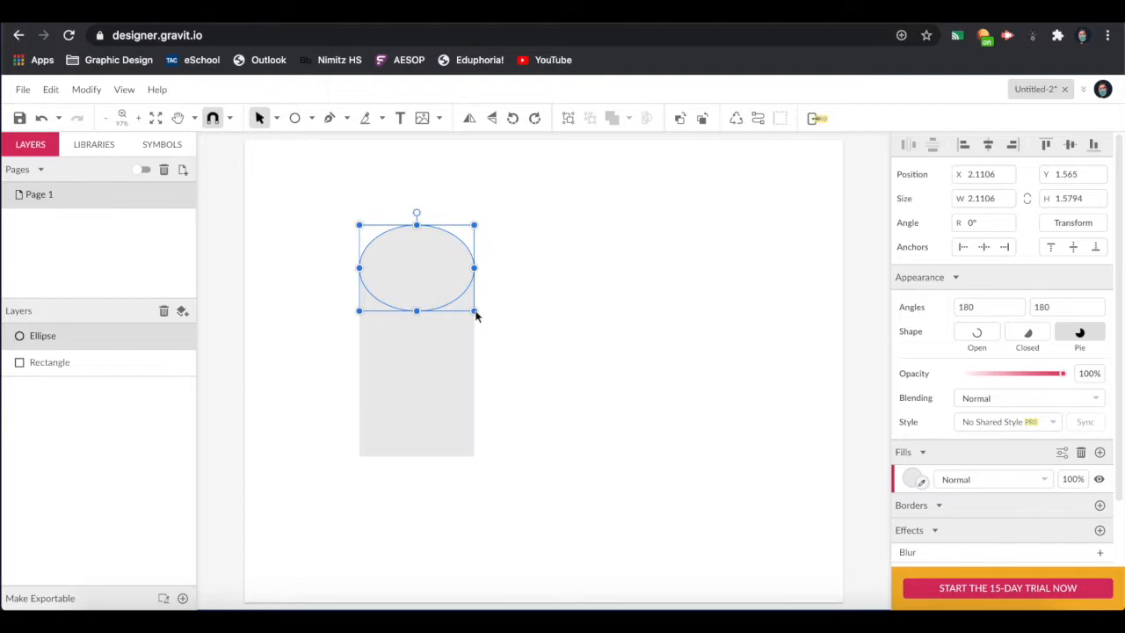
pyautogui.moveTo(416, 224); pyautogui.dragTo(417, 217)
pyautogui.click(515, 247)
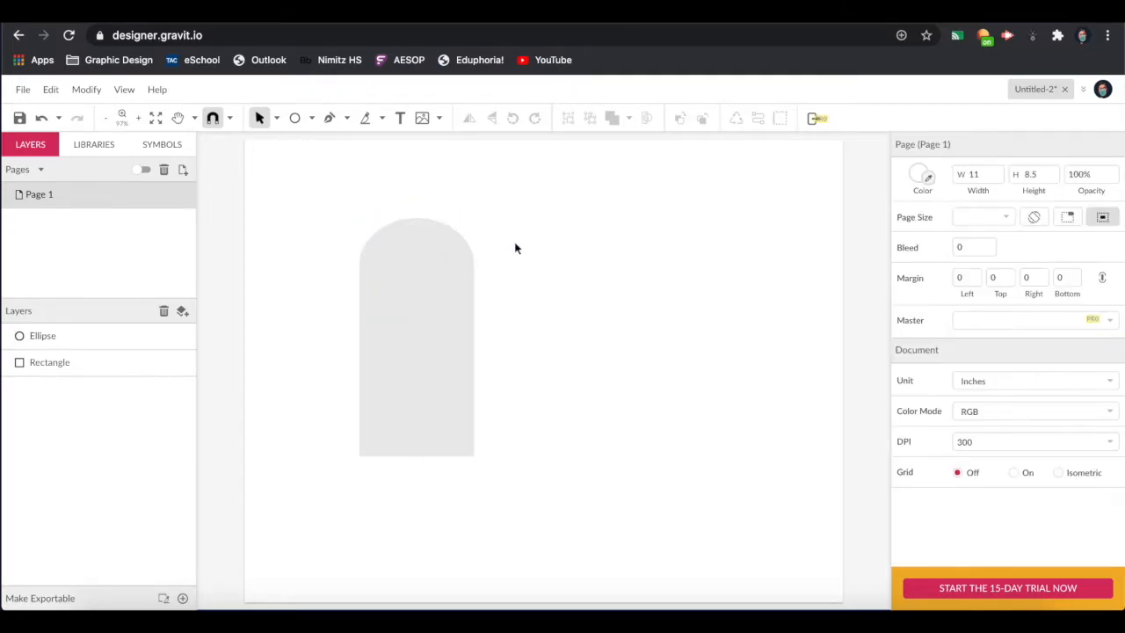
# Step: Round the rectangle's corners to a radius of about 0.33 with the Subselect tool
pyautogui.click(452, 348)
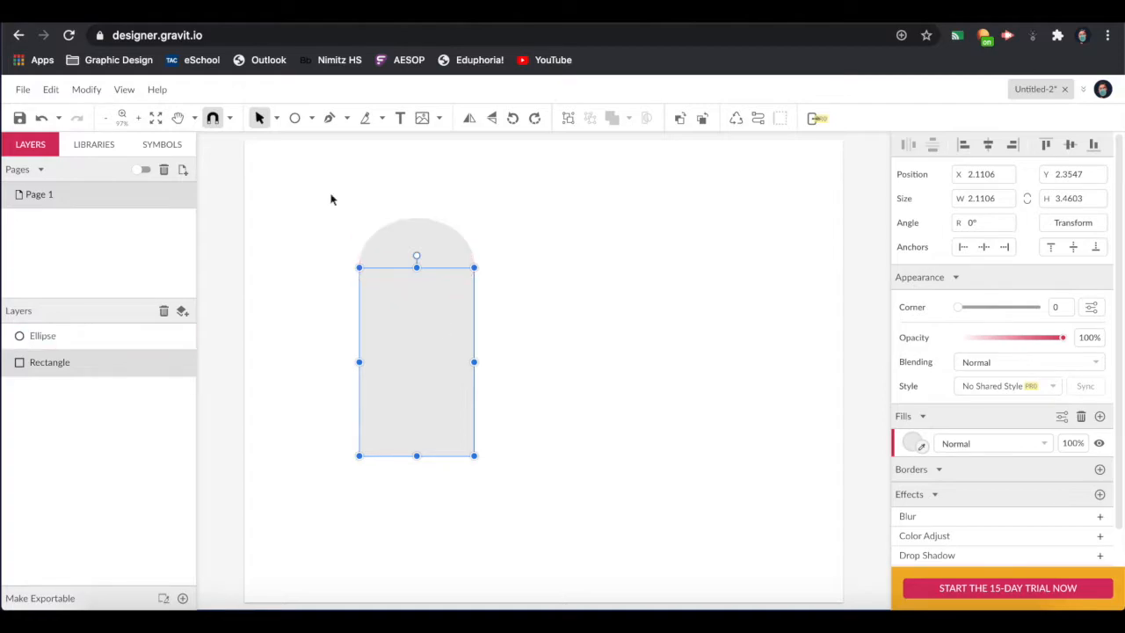
pyautogui.click(276, 118)
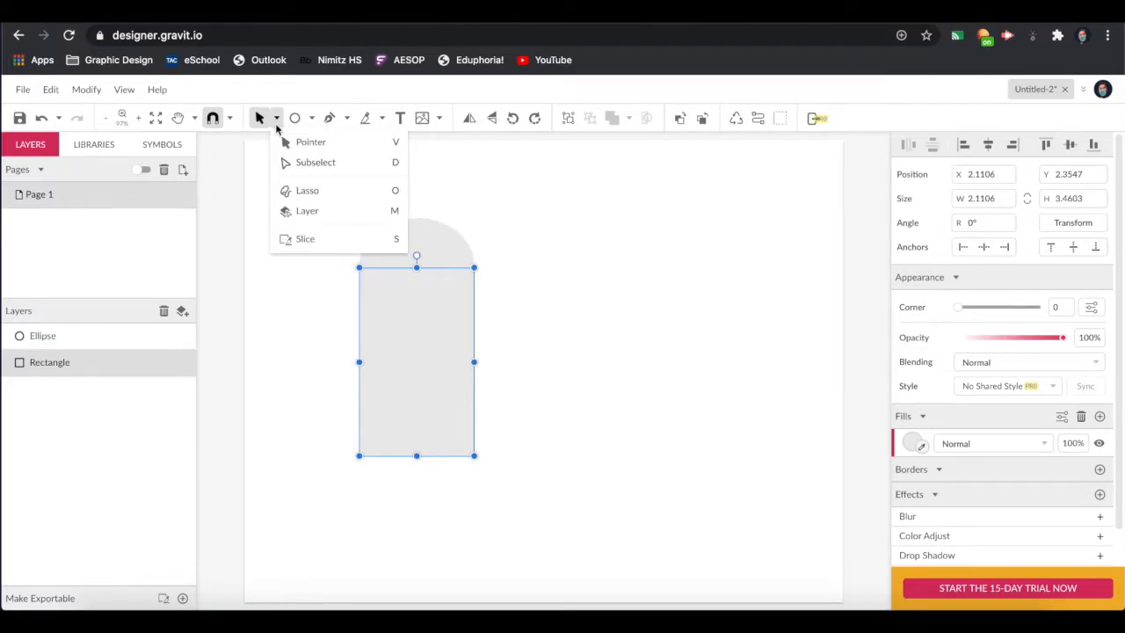
pyautogui.click(302, 164)
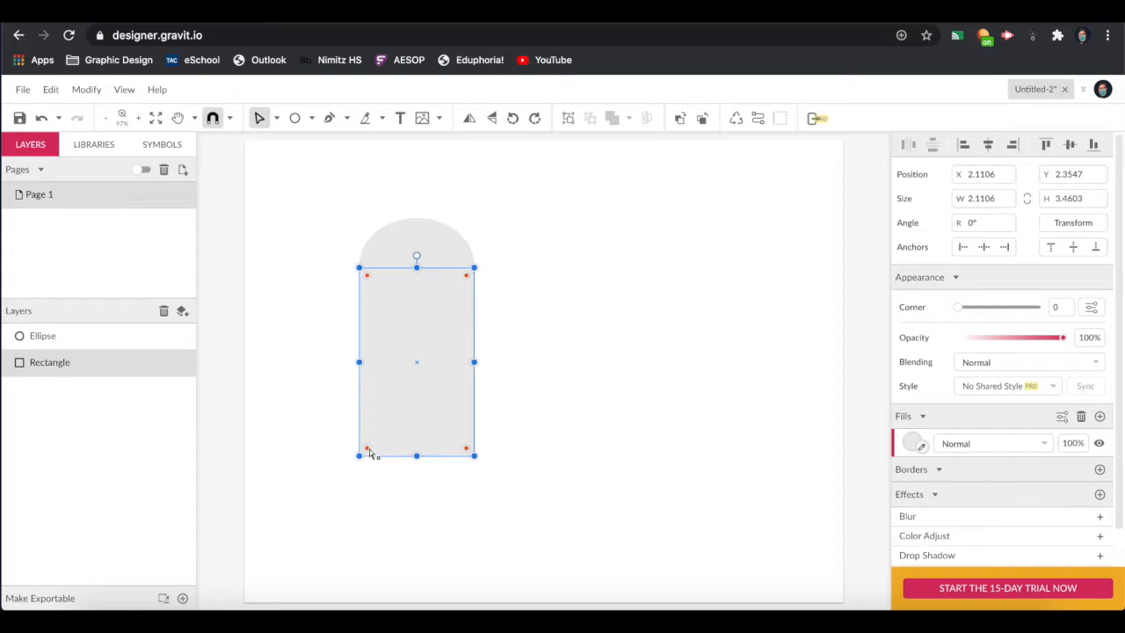
pyautogui.moveTo(369, 454); pyautogui.dragTo(382, 436)
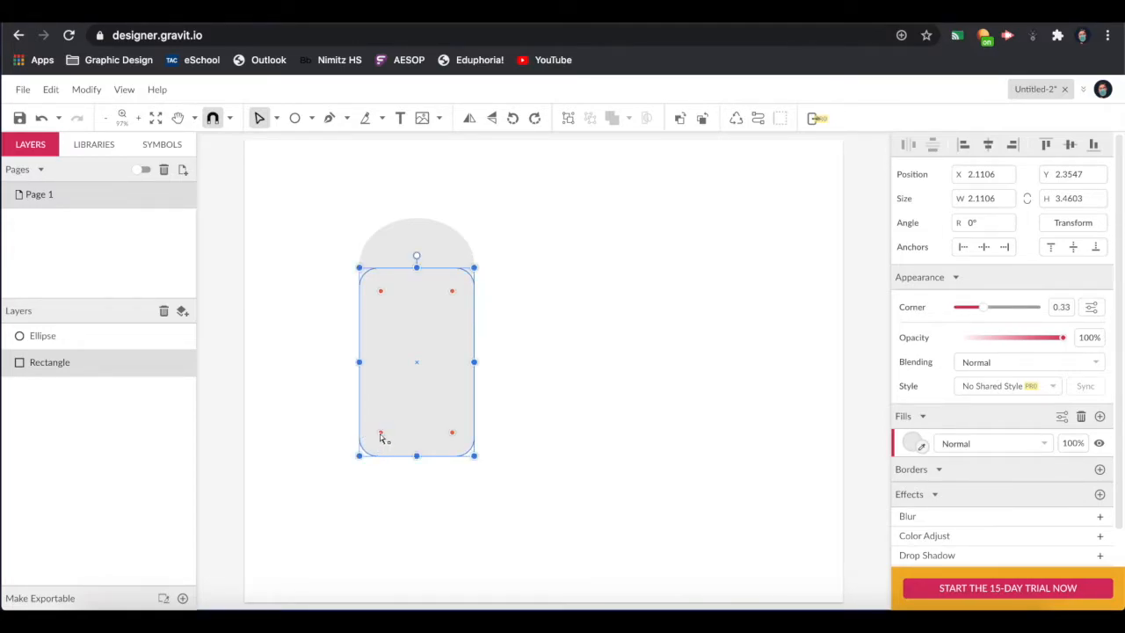
pyautogui.click(545, 317)
# Step: Move the ellipse down over the rectangle's top edge to a Y position of about 1.74 in
pyautogui.moveTo(437, 258); pyautogui.dragTo(434, 263)
pyautogui.click(559, 248)
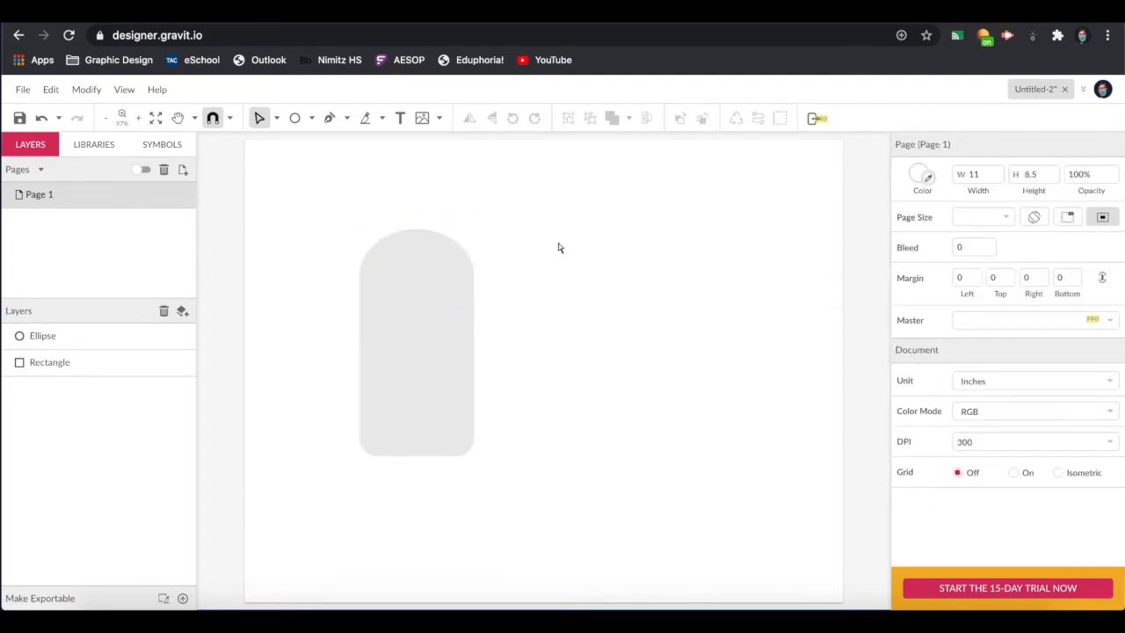
pyautogui.click(416, 269)
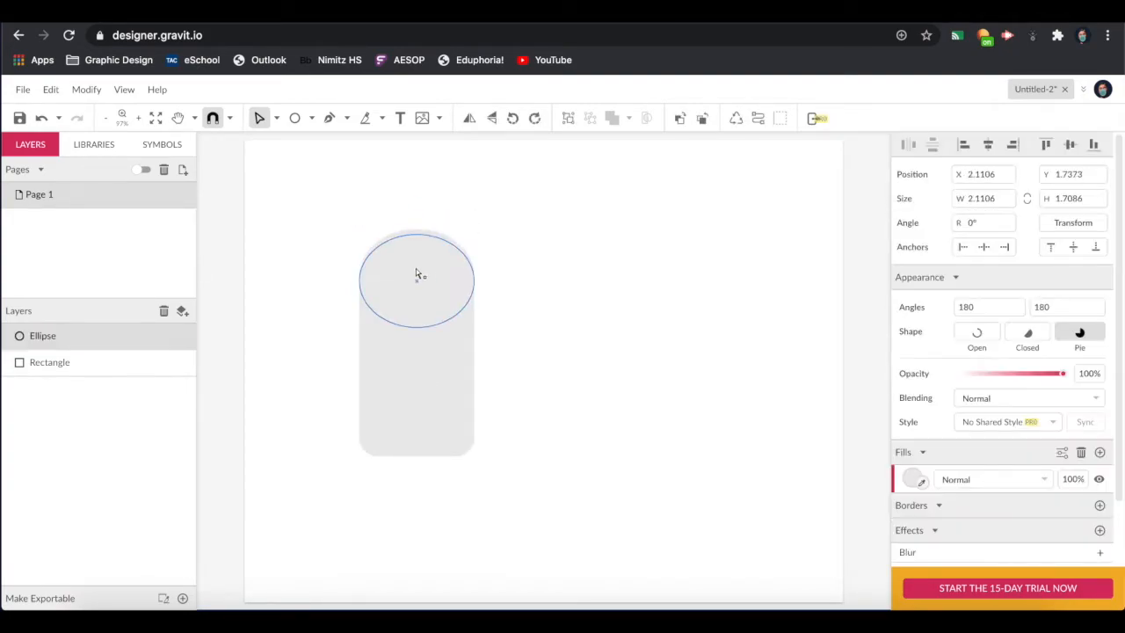
pyautogui.click(568, 247)
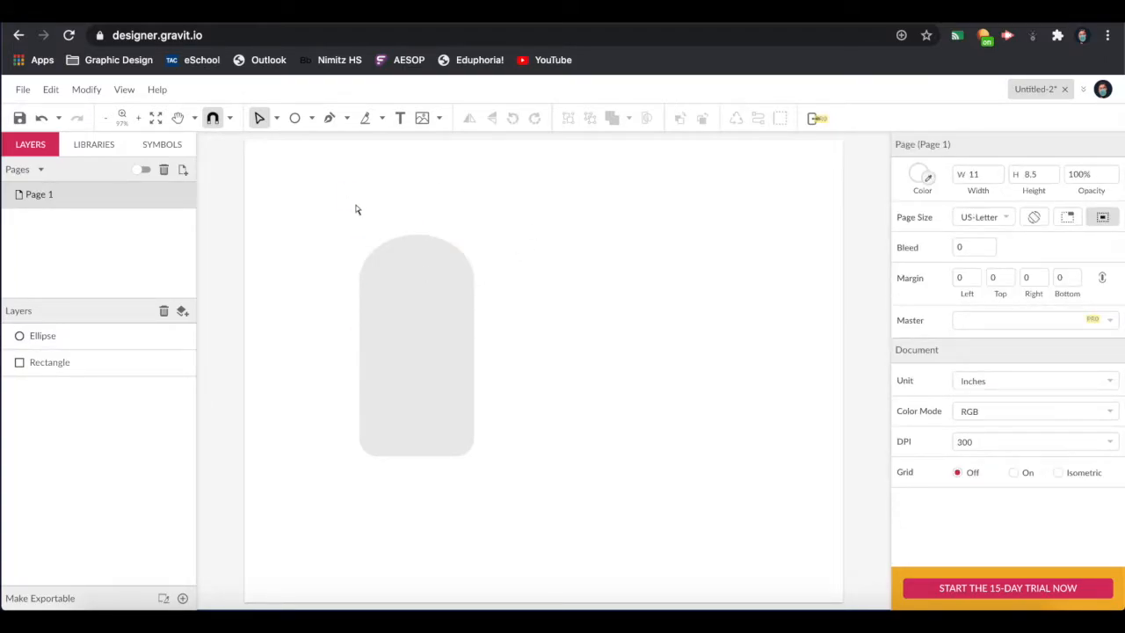
# Step: Select the ellipse and rectangle together and combine them into a union compound shape
pyautogui.click(276, 118)
pyautogui.click(286, 143)
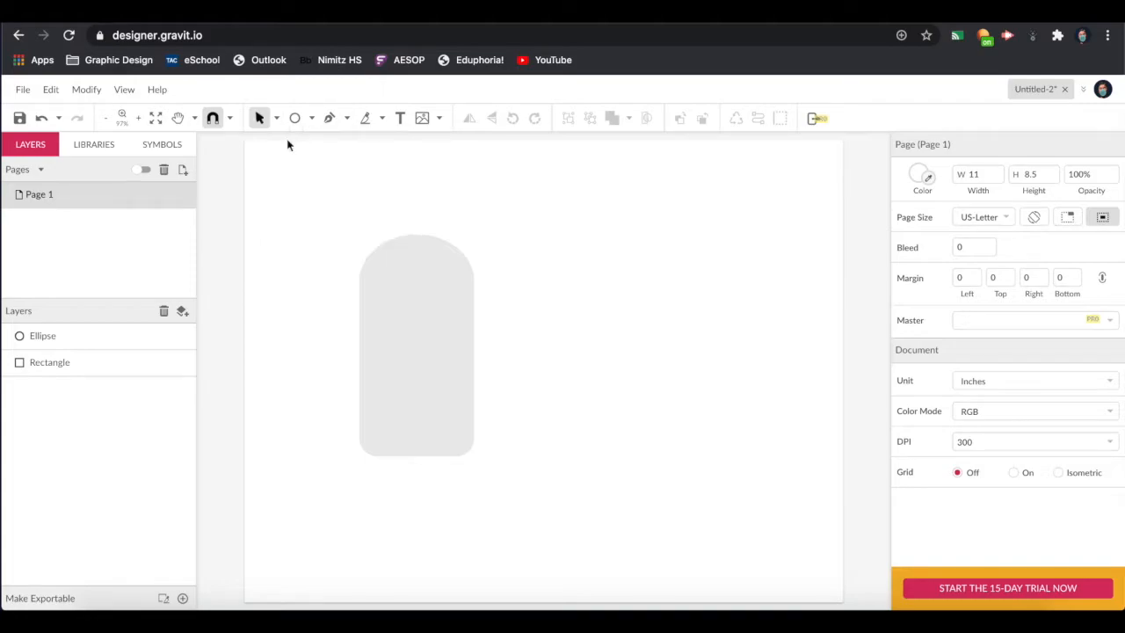
pyautogui.moveTo(321, 177); pyautogui.dragTo(519, 532)
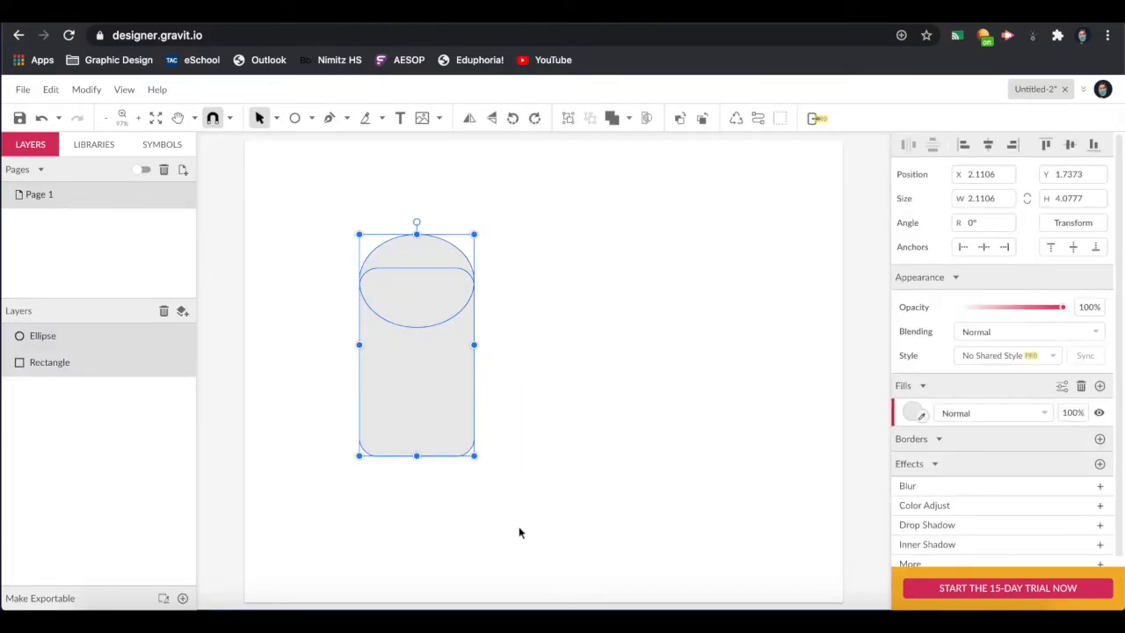
pyautogui.click(612, 121)
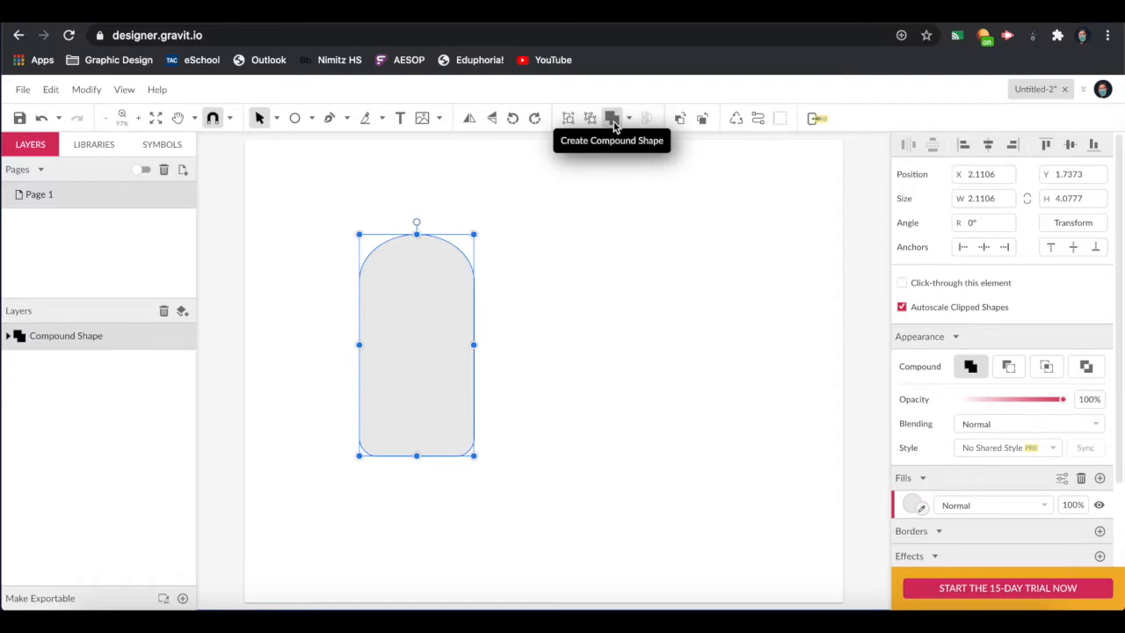
# Step: Inspect the separate ellipse and rectangle inside the compound shape
pyautogui.doubleClick(416, 352)
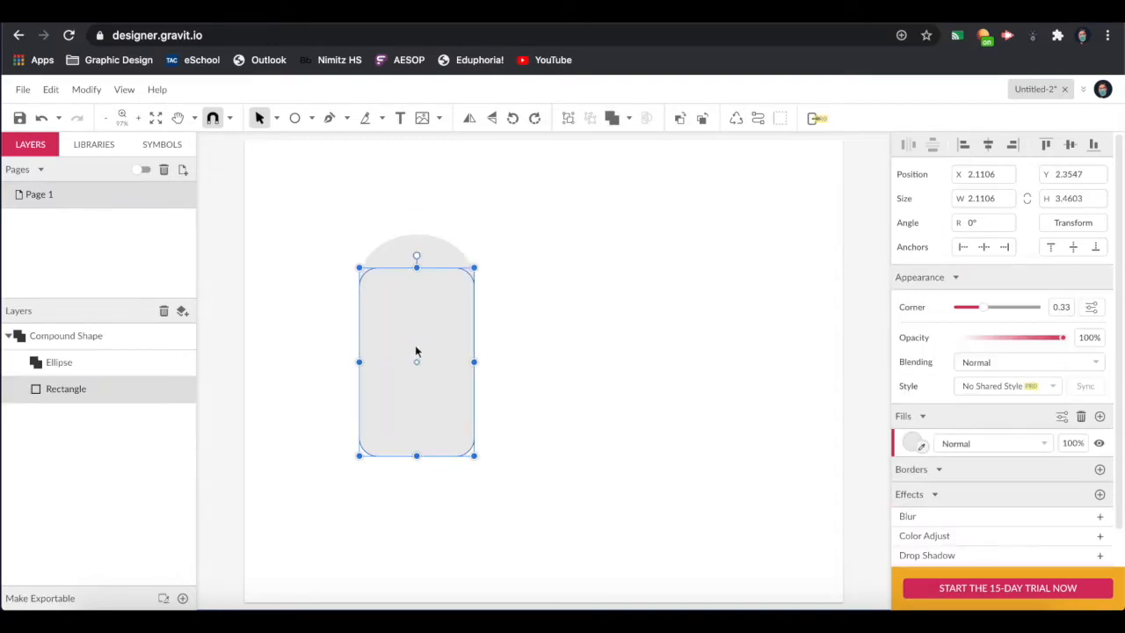
pyautogui.click(326, 209)
pyautogui.moveTo(326, 208); pyautogui.dragTo(519, 502)
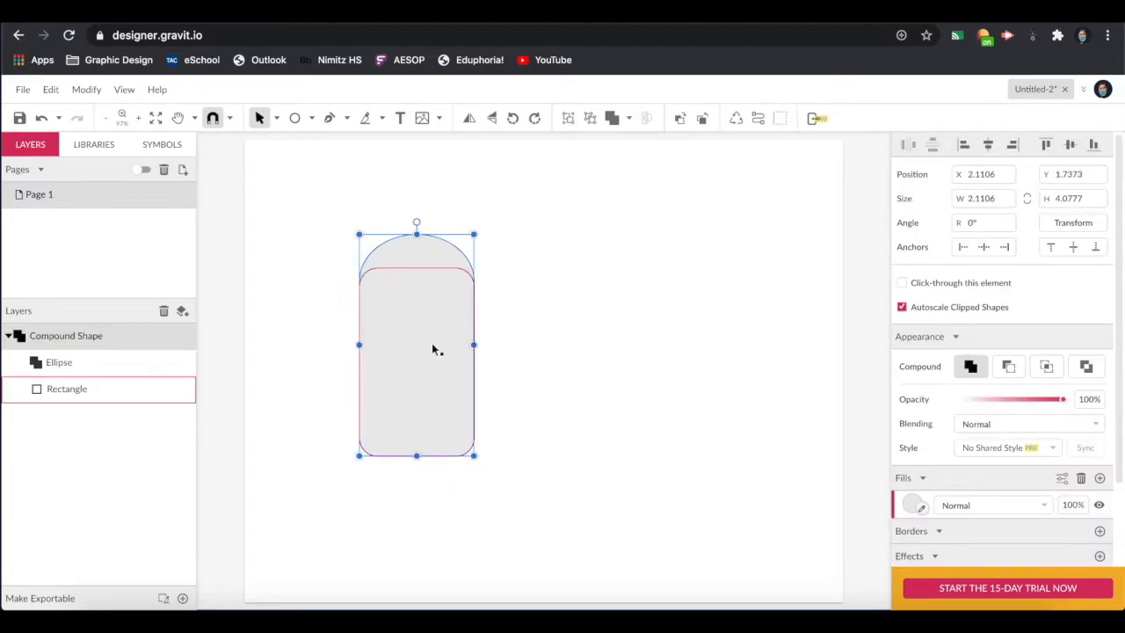
pyautogui.doubleClick(431, 342)
# Step: Convert the whole compound shape into a single path and deselect it
pyautogui.moveTo(330, 198); pyautogui.dragTo(507, 510)
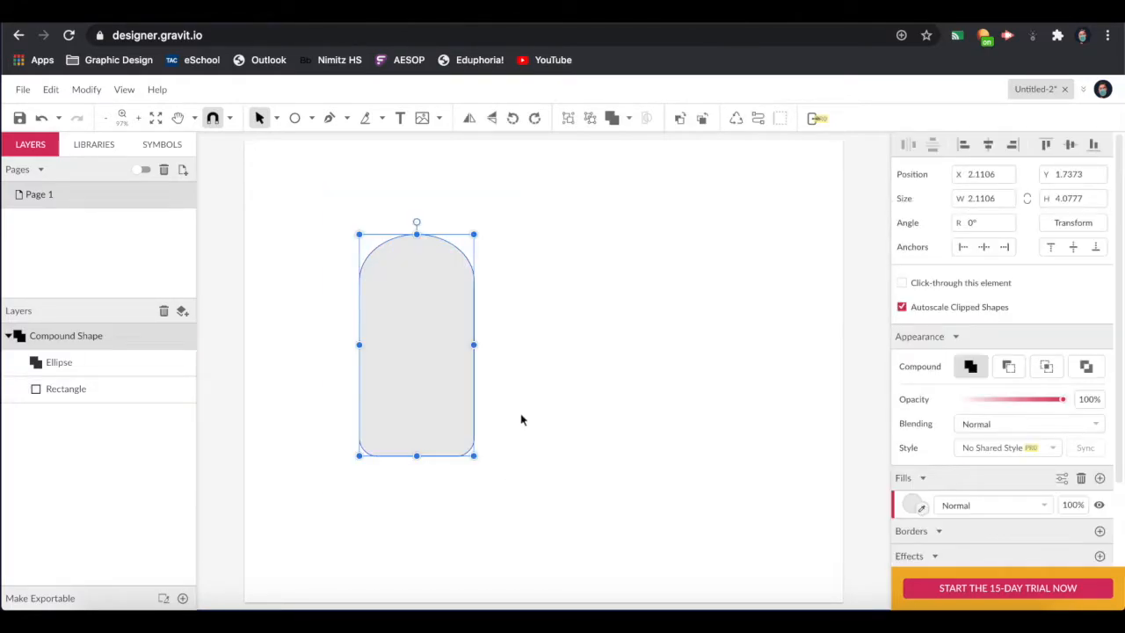
pyautogui.click(758, 120)
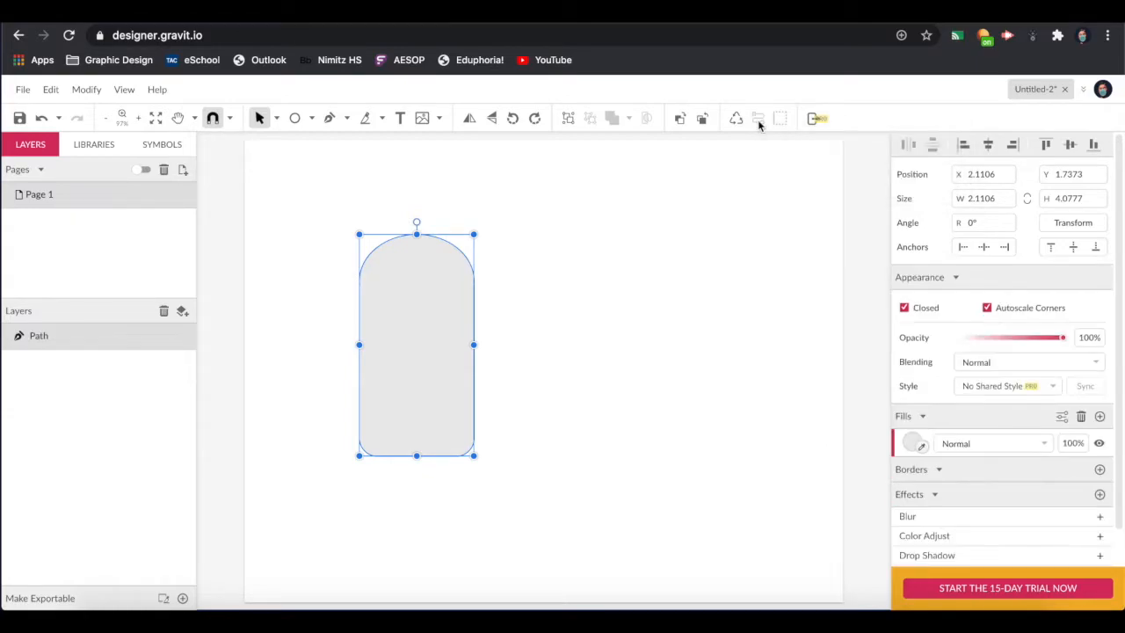
pyautogui.click(655, 251)
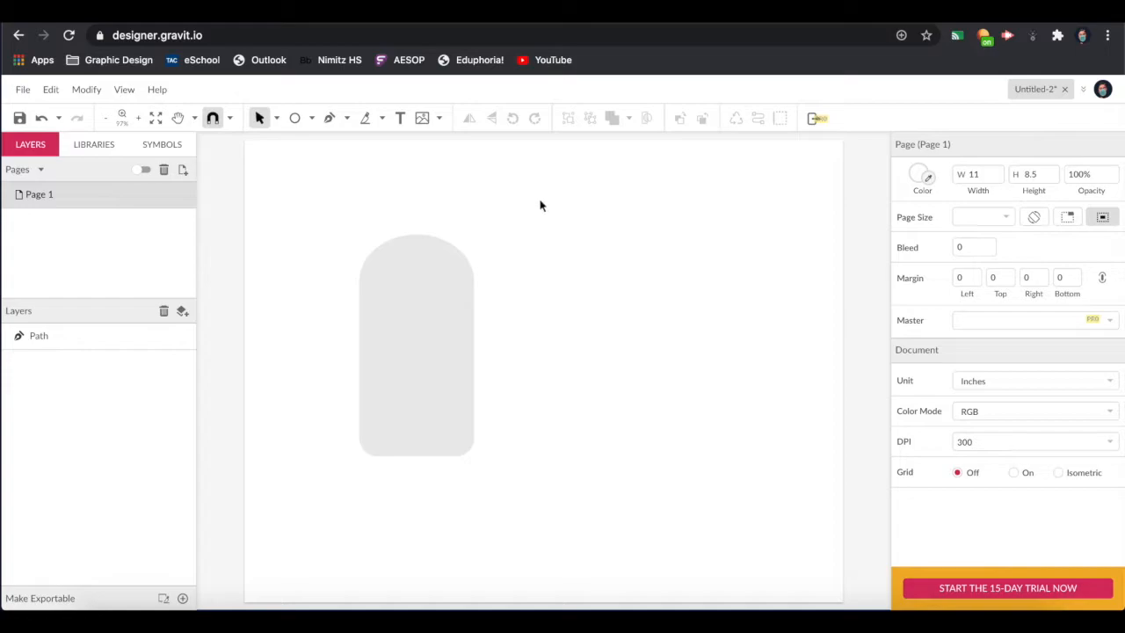
# Step: Switch to Pixabay and search its images for "watercolor"
pyautogui.hotkey('ctrl', 'Tab')
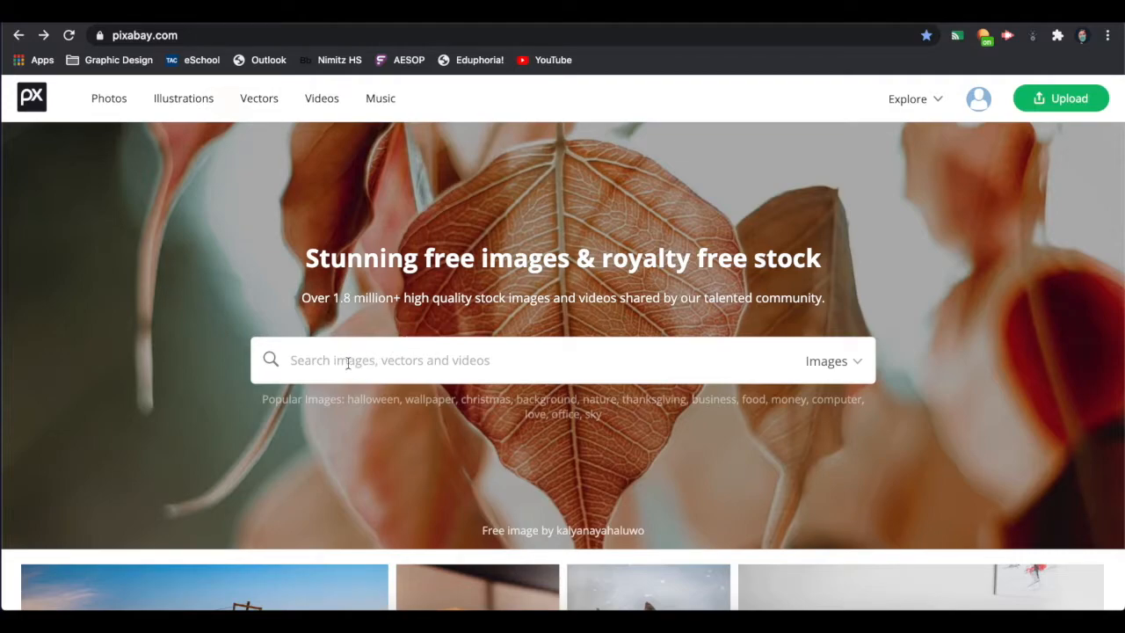
pyautogui.write('w')
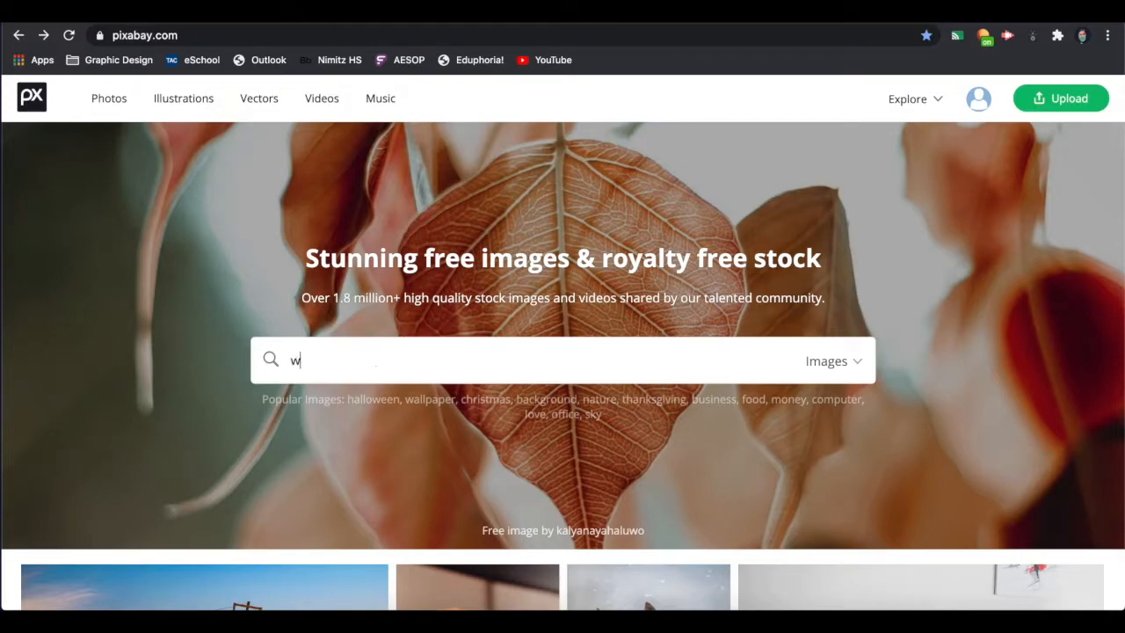
pyautogui.write('atercolor')
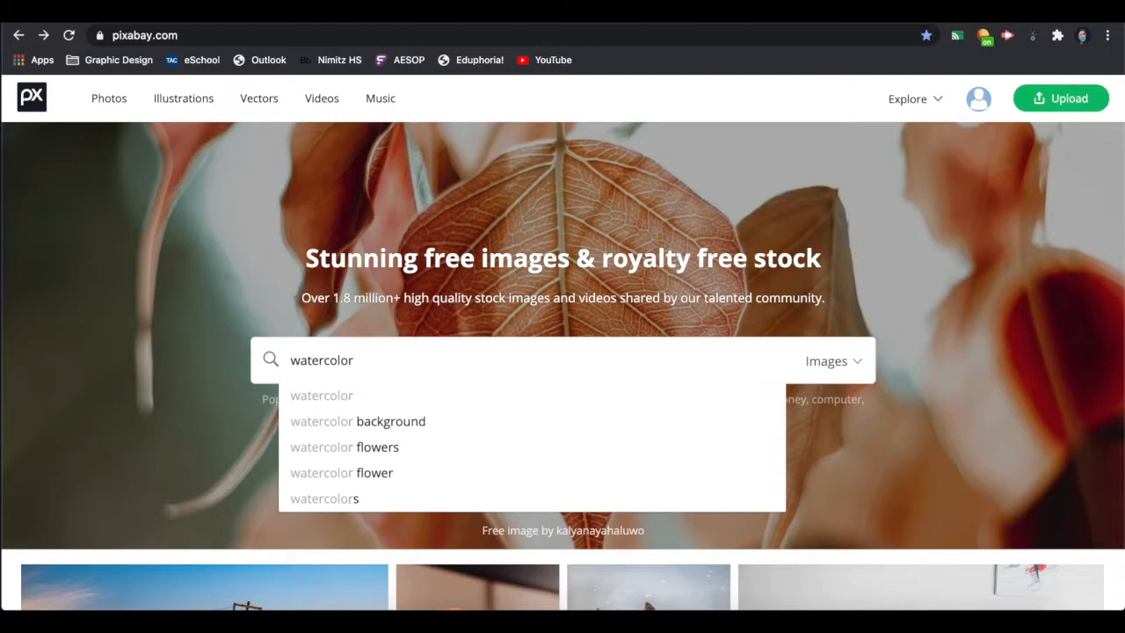
pyautogui.press('Return')
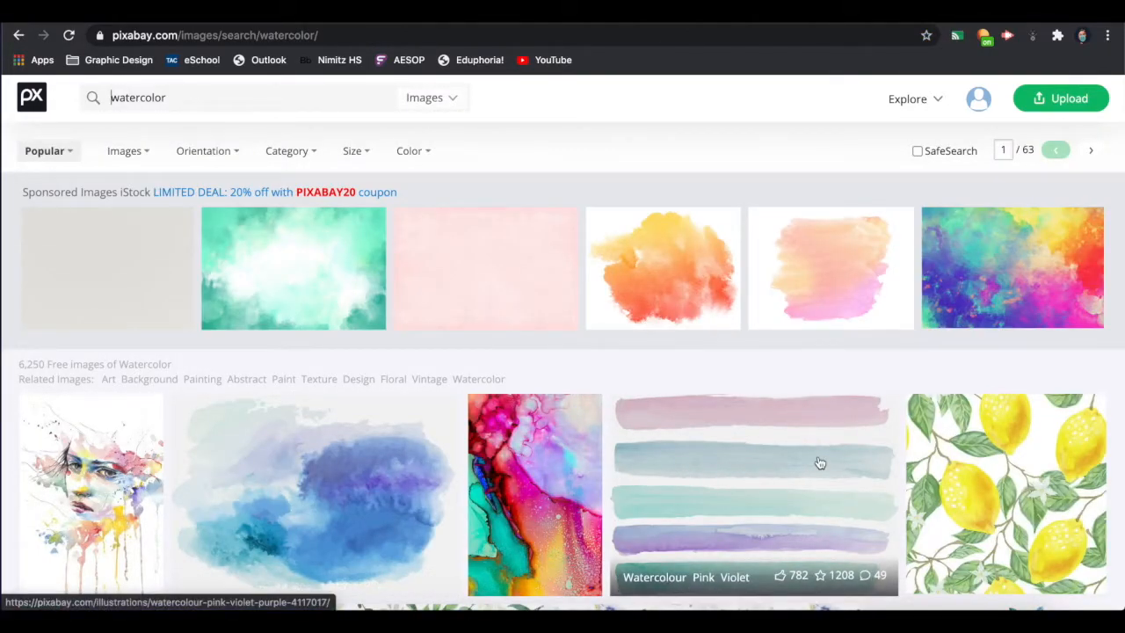
# Step: Open the pink, purple and teal "Art Watercolor Color" image from the search results
pyautogui.scroll(-1, 817, 461)
pyautogui.scroll(-2, 819, 461)
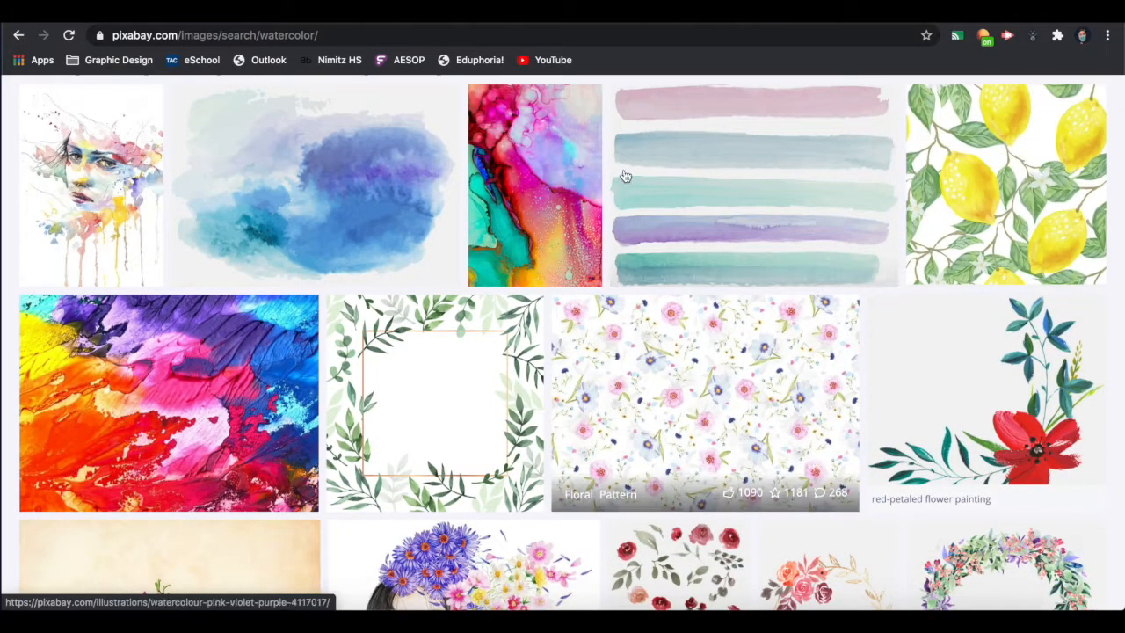
pyautogui.click(544, 177)
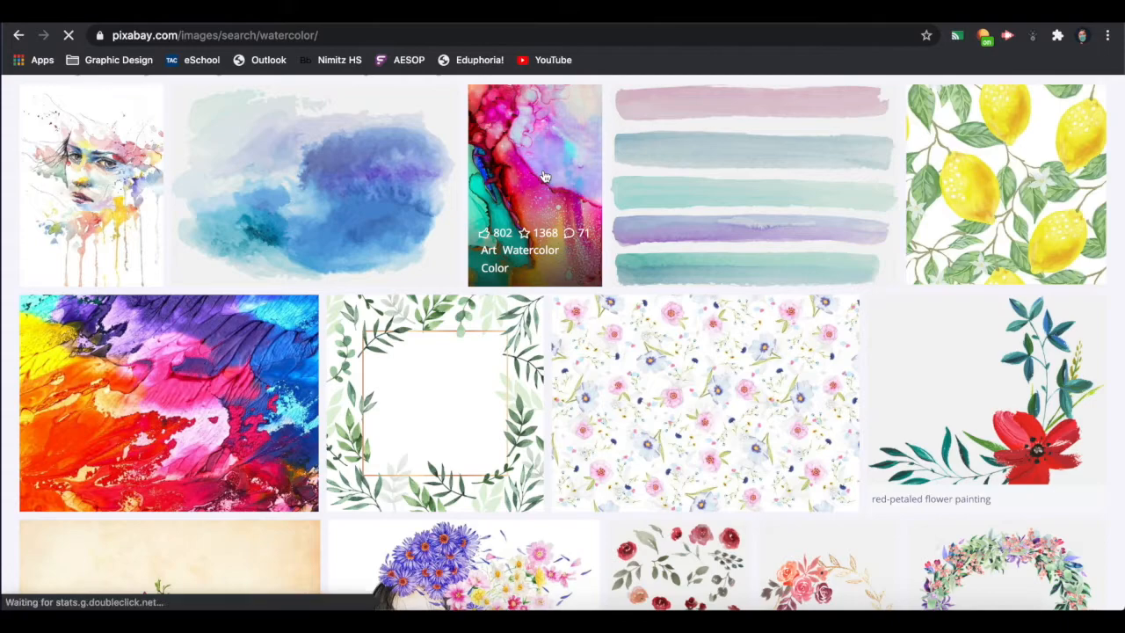
# Step: Download the watercolor image as a JPG at the 3264×4928 size
pyautogui.scroll(-1, 655, 272)
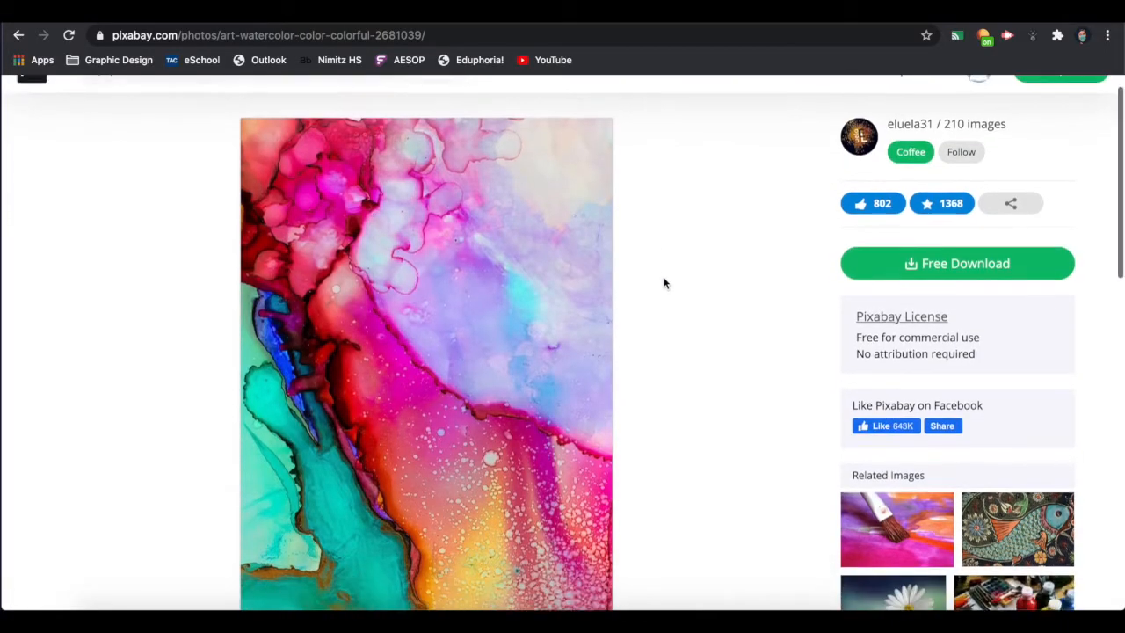
pyautogui.click(1043, 263)
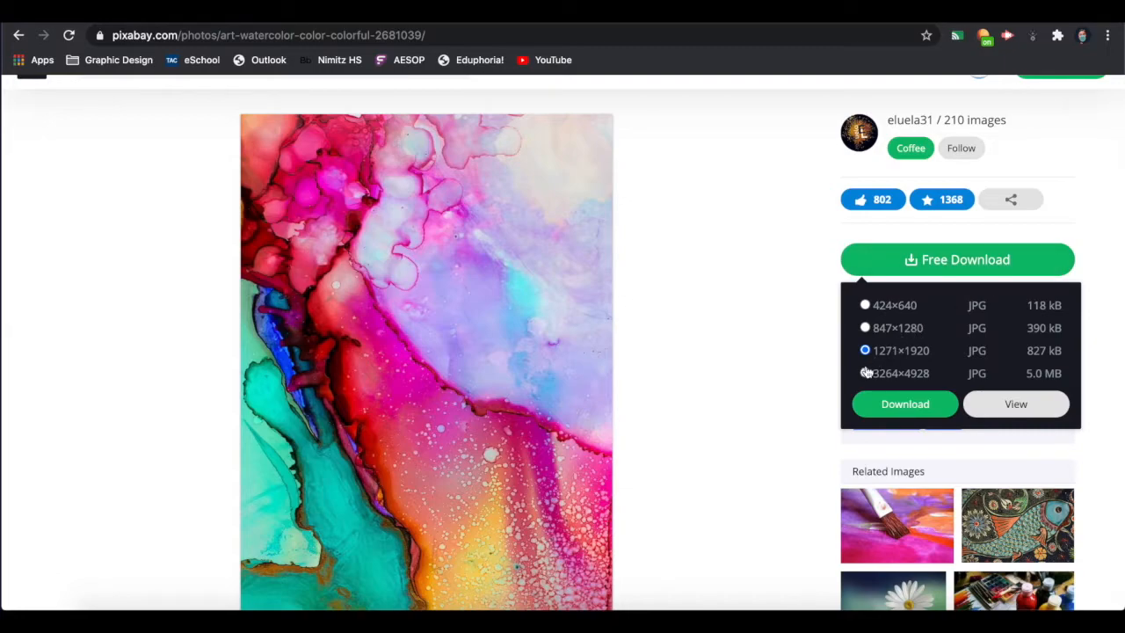
pyautogui.click(867, 376)
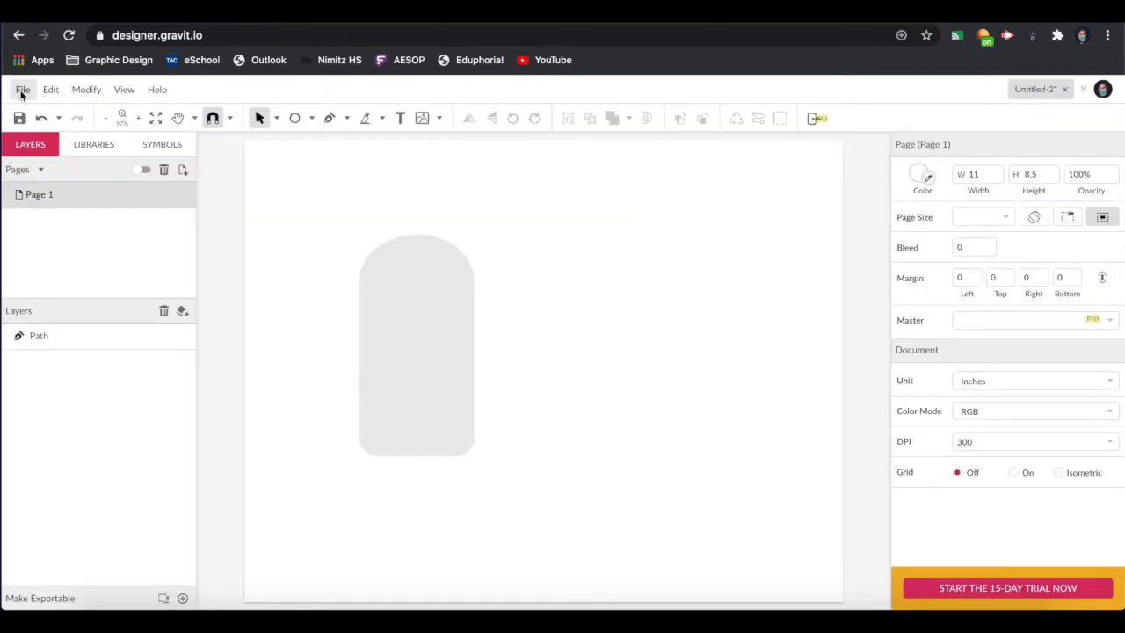
# Step: Place the image art-2681039.jpg from Downloads on the page and move it over the arched shape
pyautogui.click(22, 90)
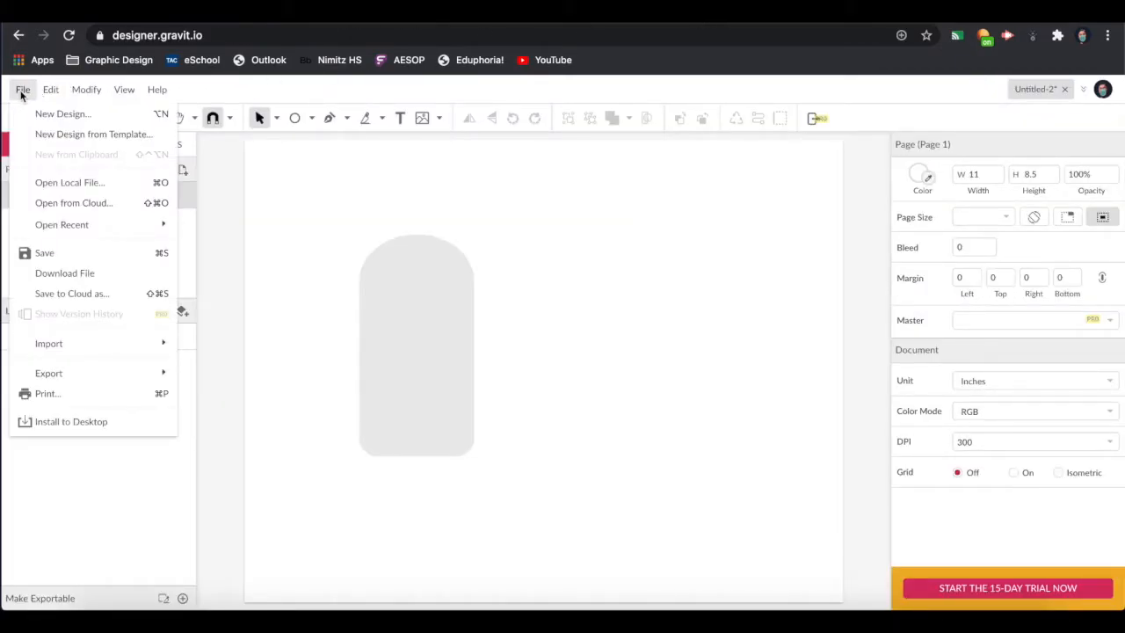
pyautogui.moveTo(95, 349)
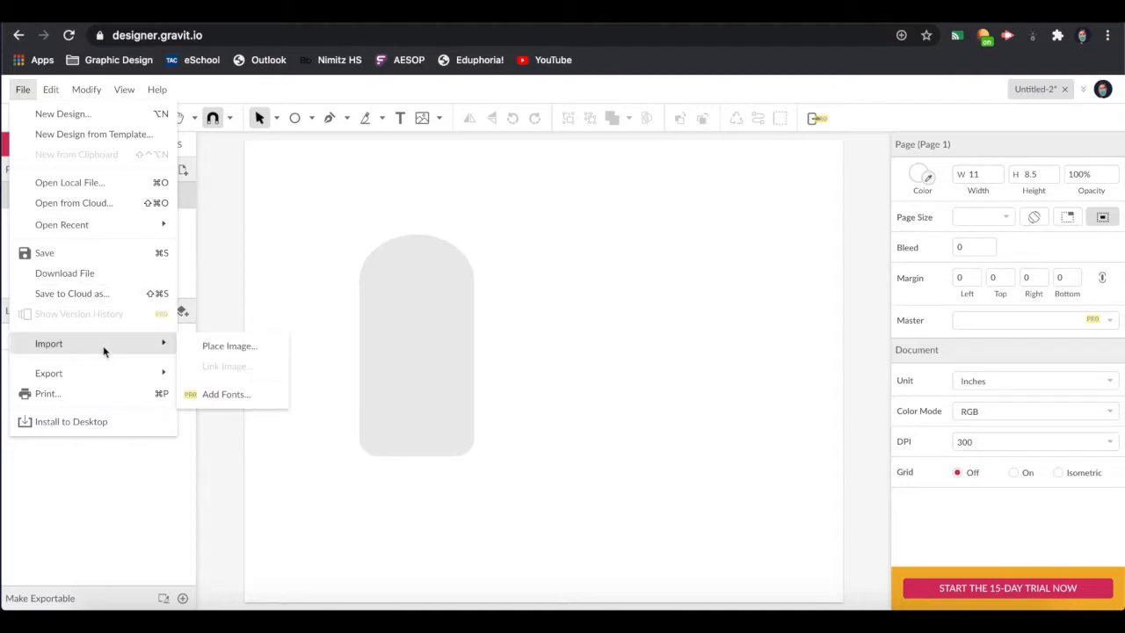
pyautogui.click(271, 347)
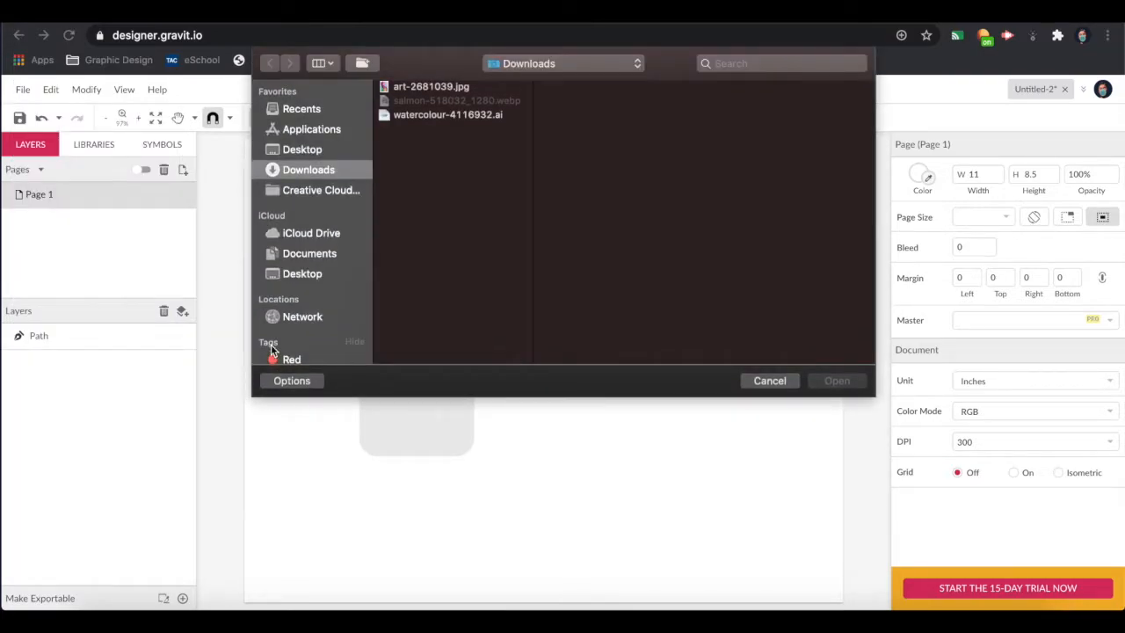
pyautogui.click(453, 91)
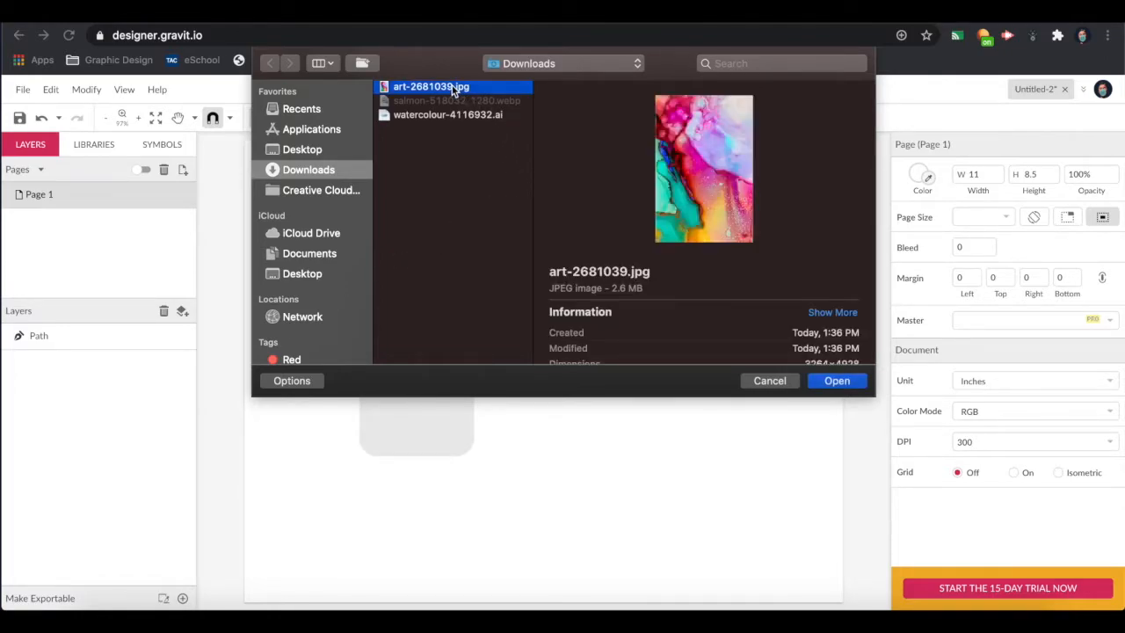
pyautogui.click(837, 381)
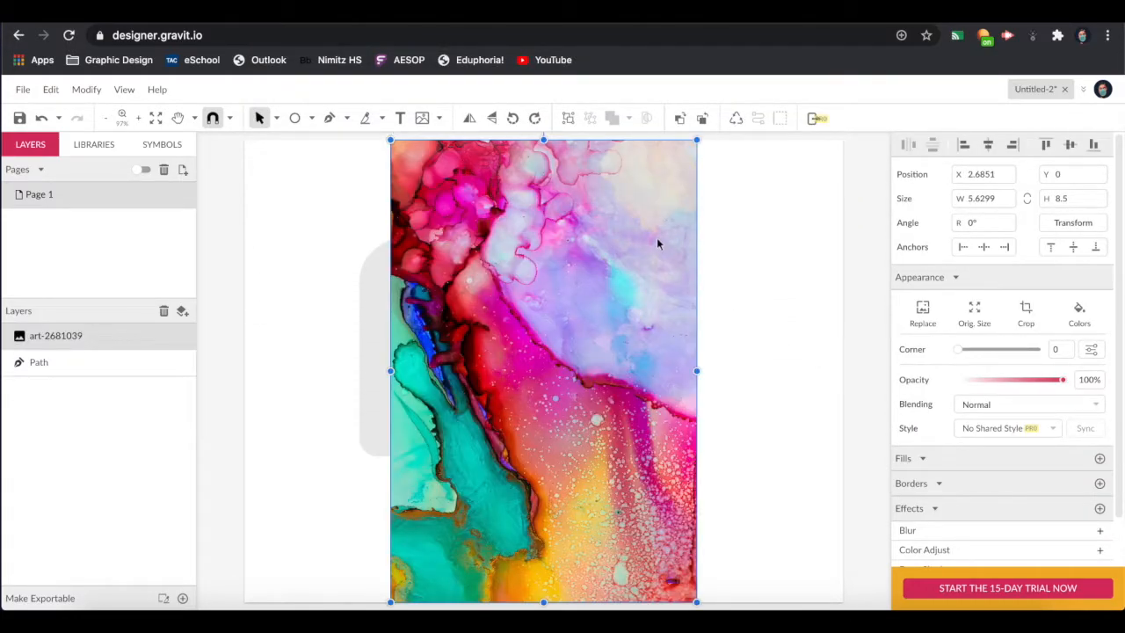
pyautogui.moveTo(656, 238); pyautogui.dragTo(571, 238)
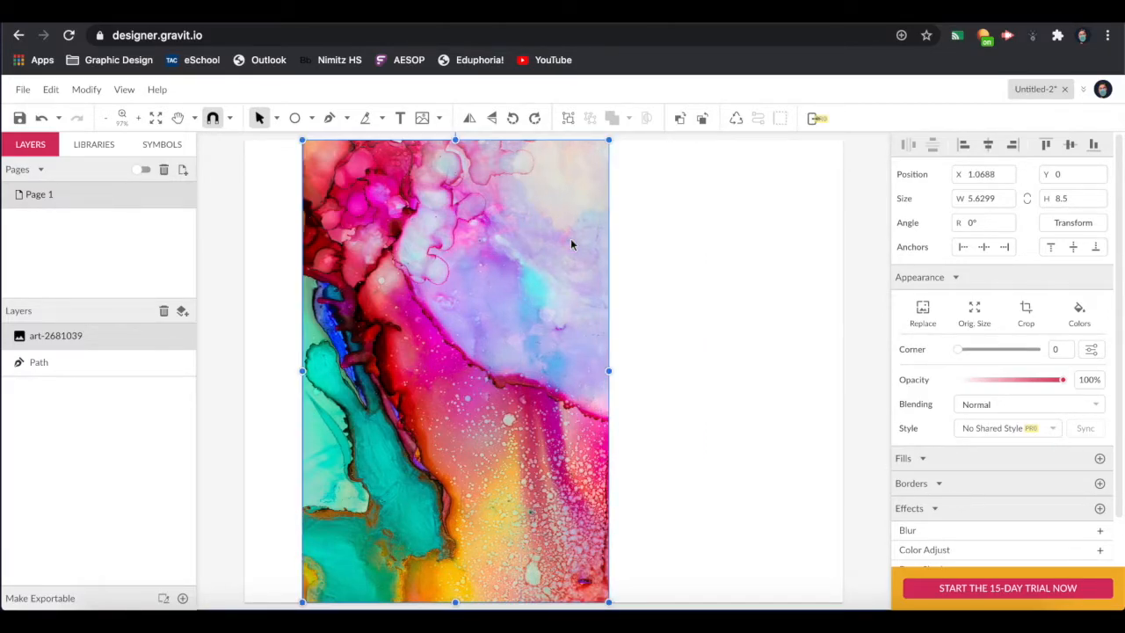
pyautogui.click(699, 239)
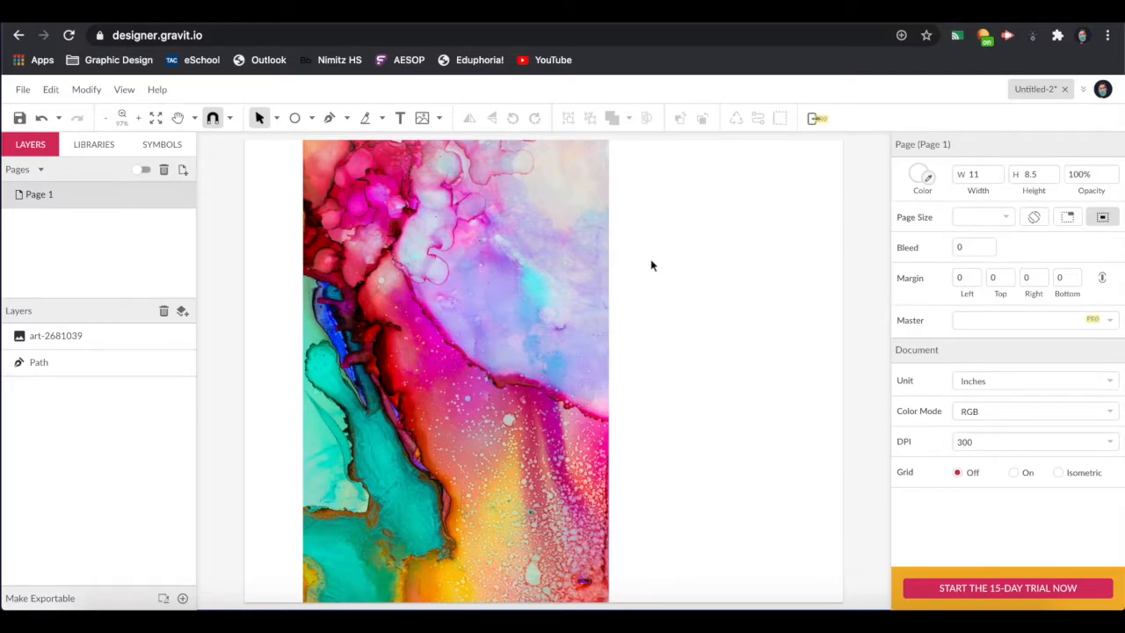
# Step: Clip the watercolor image inside the arched path and deselect the result
pyautogui.scroll(-4, 652, 266)
pyautogui.moveTo(484, 159); pyautogui.dragTo(670, 481)
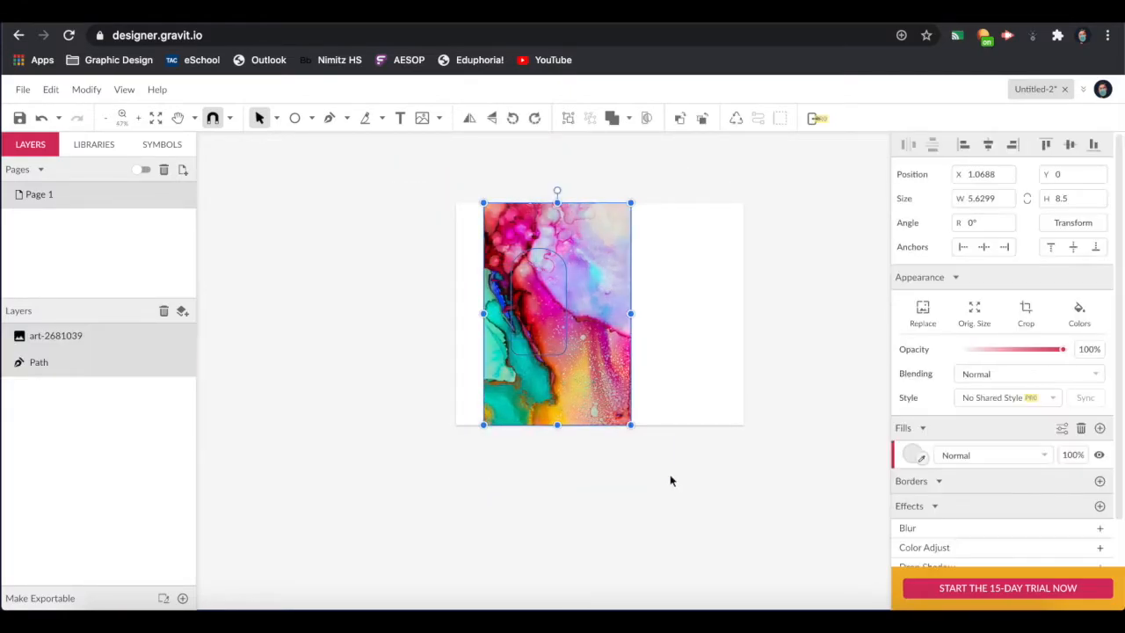
pyautogui.click(646, 119)
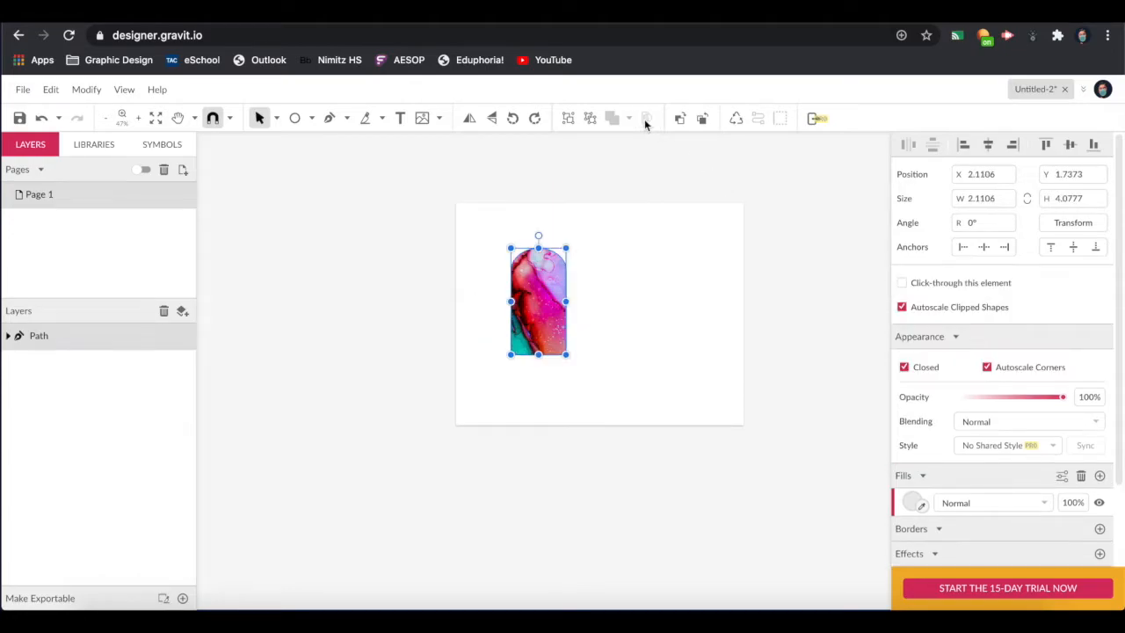
pyautogui.click(648, 292)
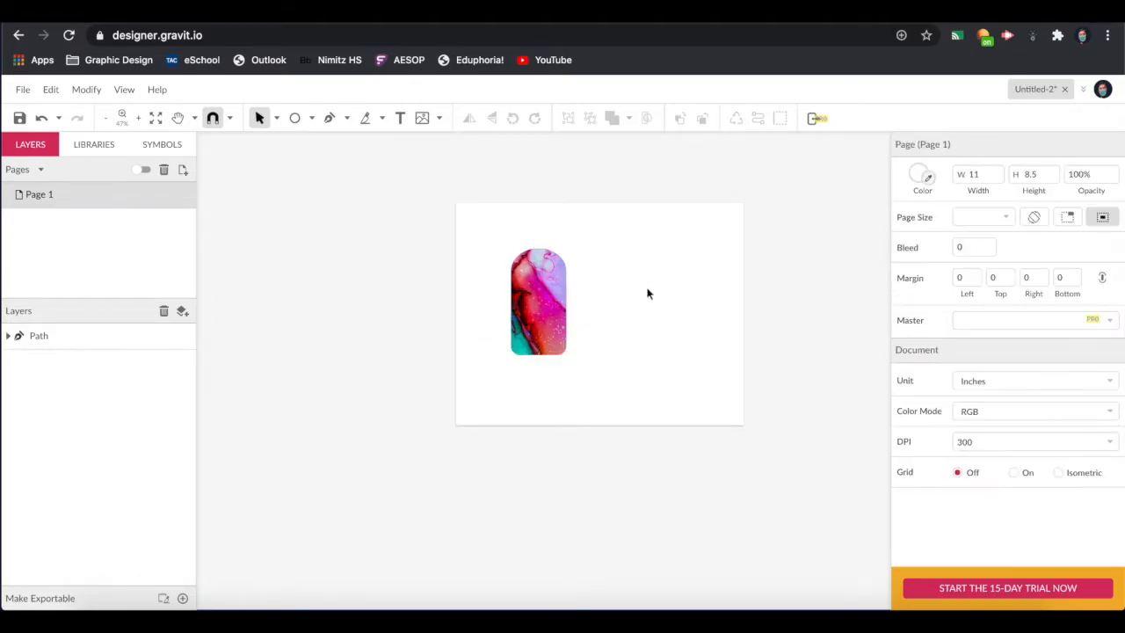
# Step: Draw a narrow vertical rectangle about 0.36 × 1.97 in across the arch's bottom edge, near its left side
pyautogui.scroll(1, 647, 293)
pyautogui.scroll(5, 648, 294)
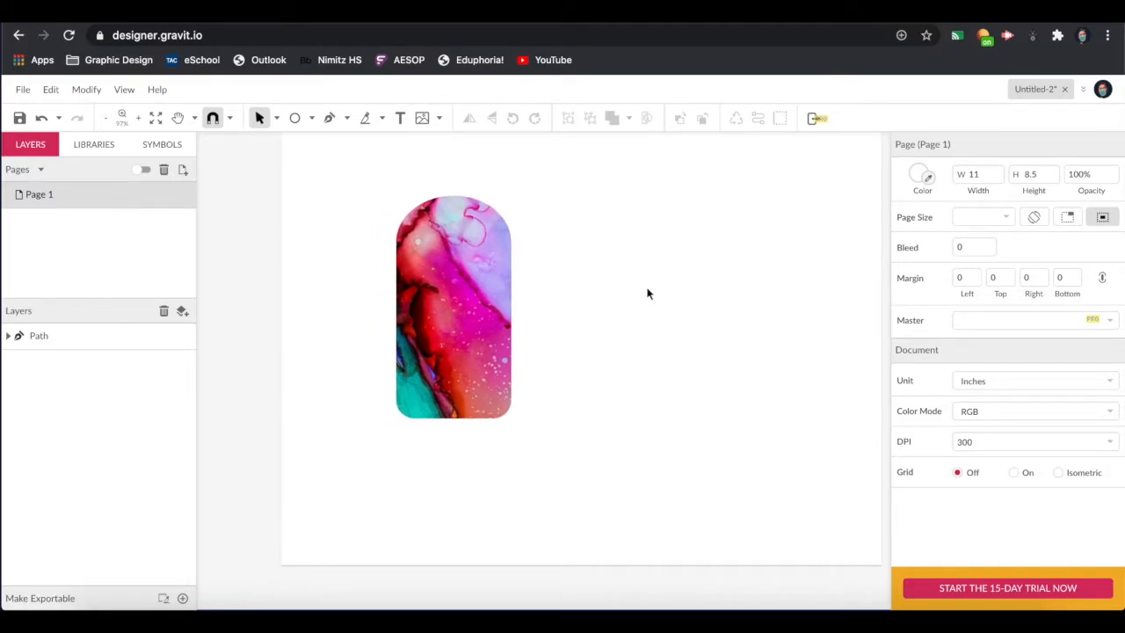
pyautogui.click(311, 120)
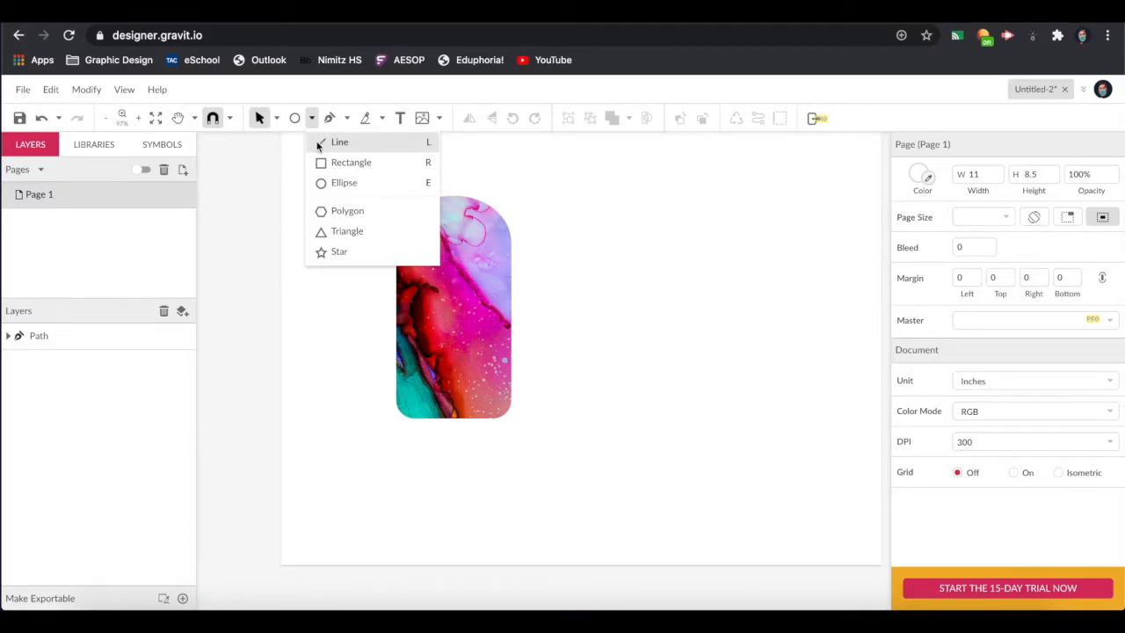
pyautogui.click(389, 163)
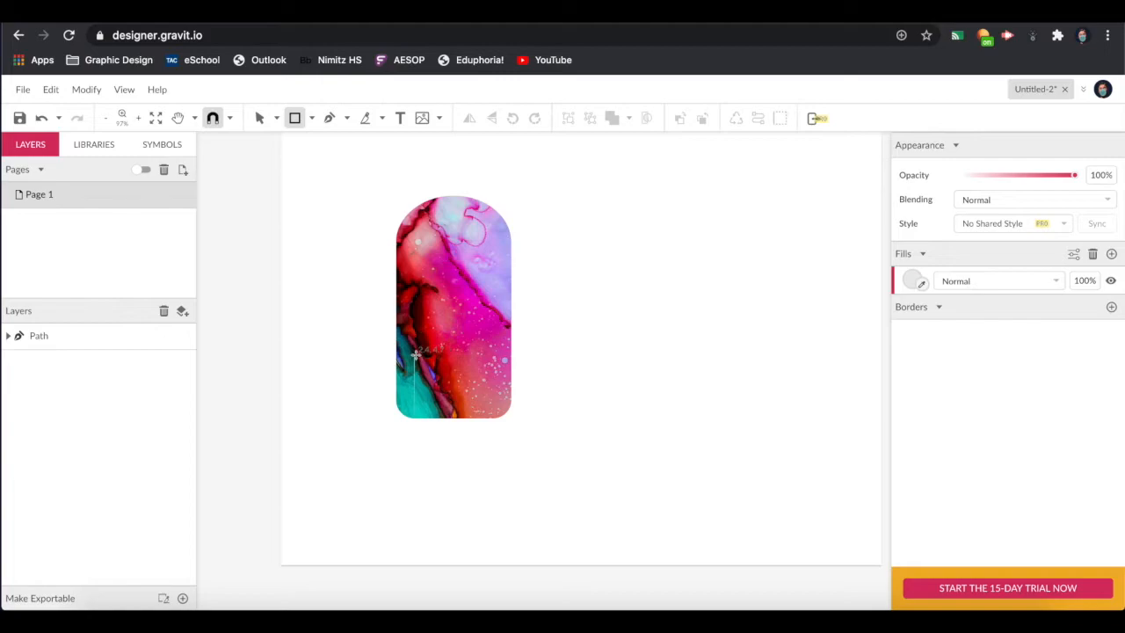
pyautogui.moveTo(416, 354)
pyautogui.mouseDown()
pyautogui.moveTo(431, 495)
pyautogui.moveTo(435, 477)
pyautogui.mouseUp()
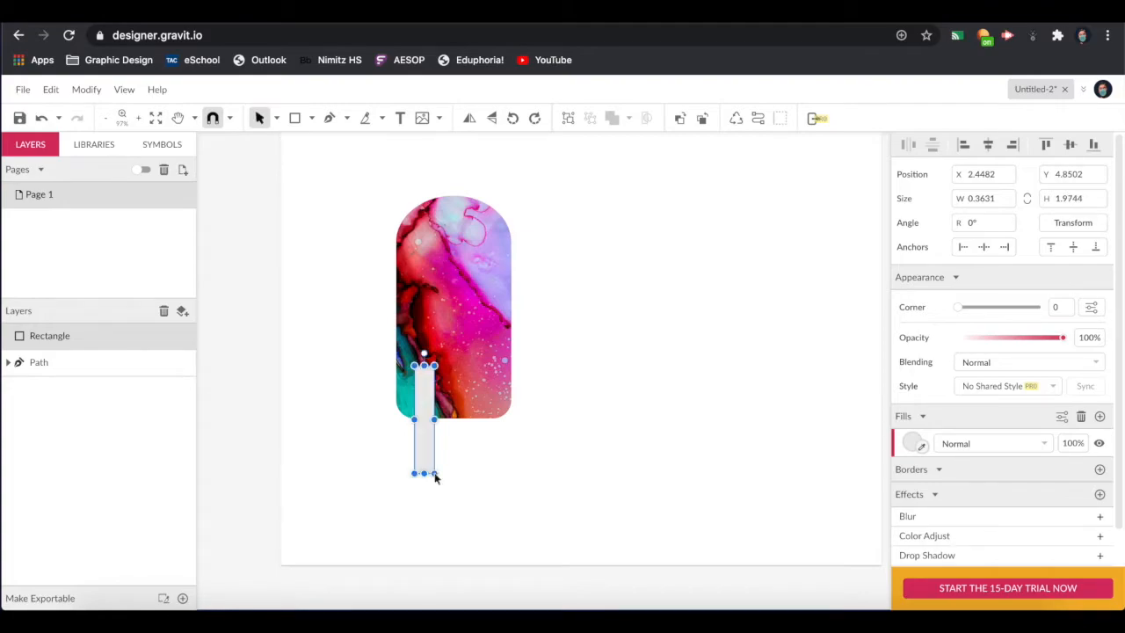
# Step: Fill the stick rectangle with the light wood tan #E3C595
pyautogui.click(915, 443)
pyautogui.click(957, 208)
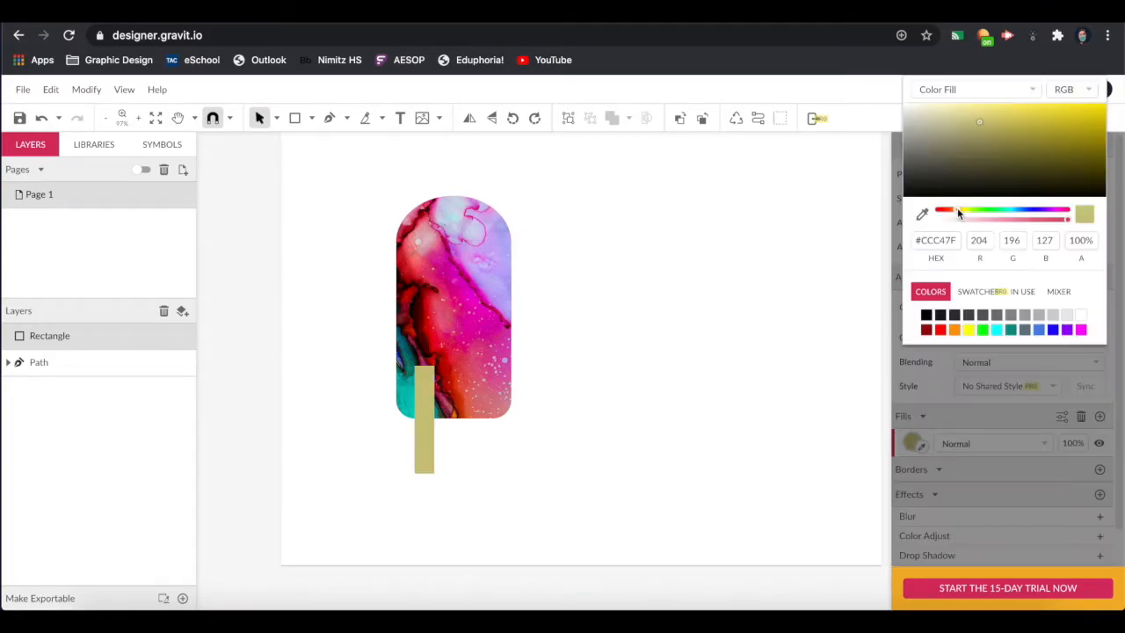
pyautogui.moveTo(979, 124)
pyautogui.mouseDown()
pyautogui.moveTo(995, 113)
pyautogui.moveTo(967, 132)
pyautogui.moveTo(981, 119)
pyautogui.mouseUp()
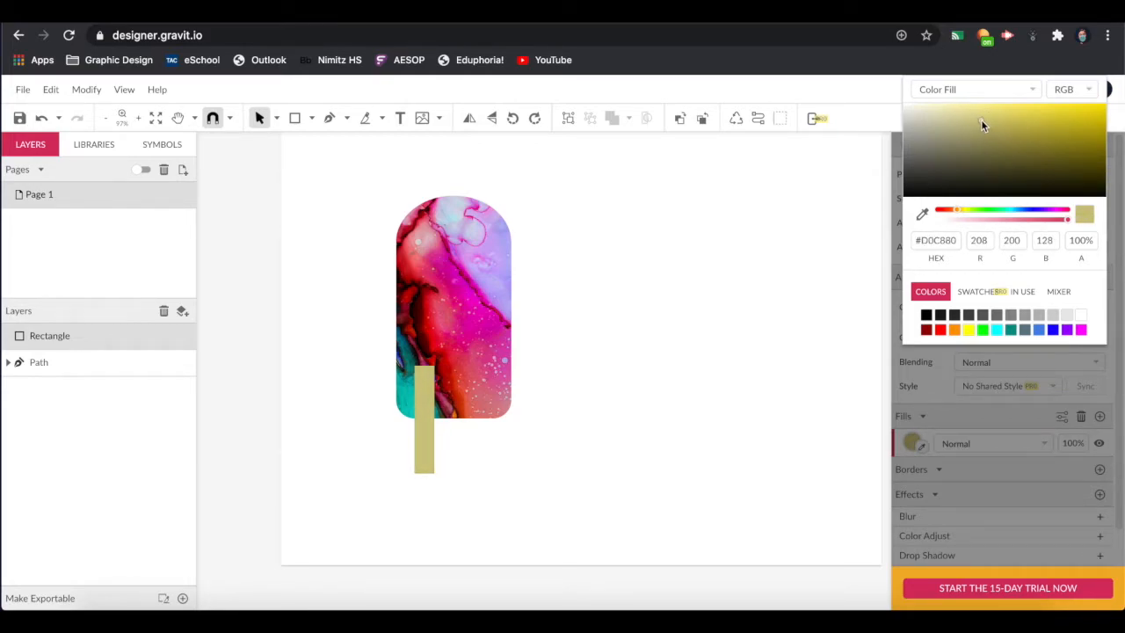
pyautogui.click(952, 210)
pyautogui.moveTo(951, 212); pyautogui.dragTo(950, 211)
pyautogui.moveTo(981, 119)
pyautogui.mouseDown()
pyautogui.moveTo(984, 107)
pyautogui.moveTo(960, 117)
pyautogui.moveTo(973, 112)
pyautogui.mouseUp()
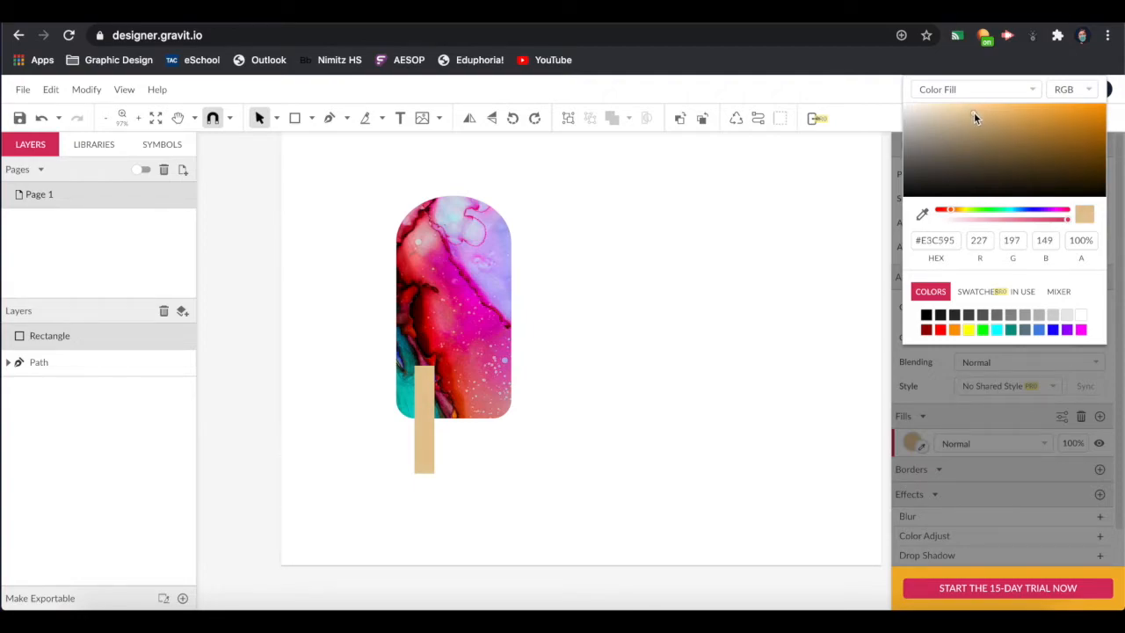
pyautogui.click(425, 405)
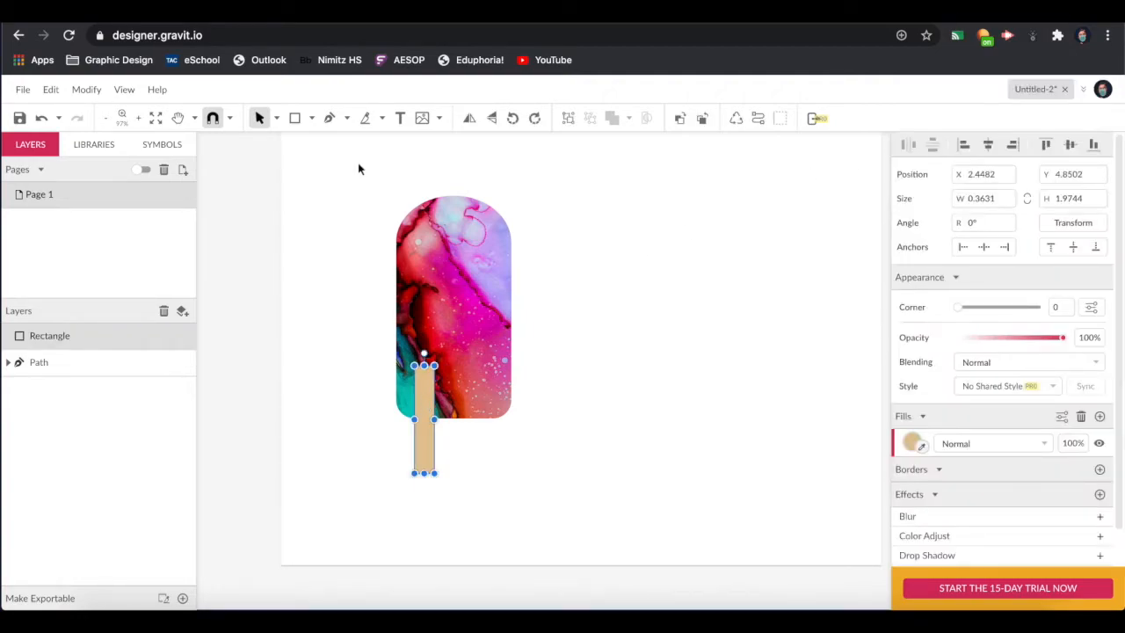
# Step: Round the stick rectangle's corners with the Subselect tool to a radius of 0.24, giving it semicircular ends
pyautogui.click(276, 118)
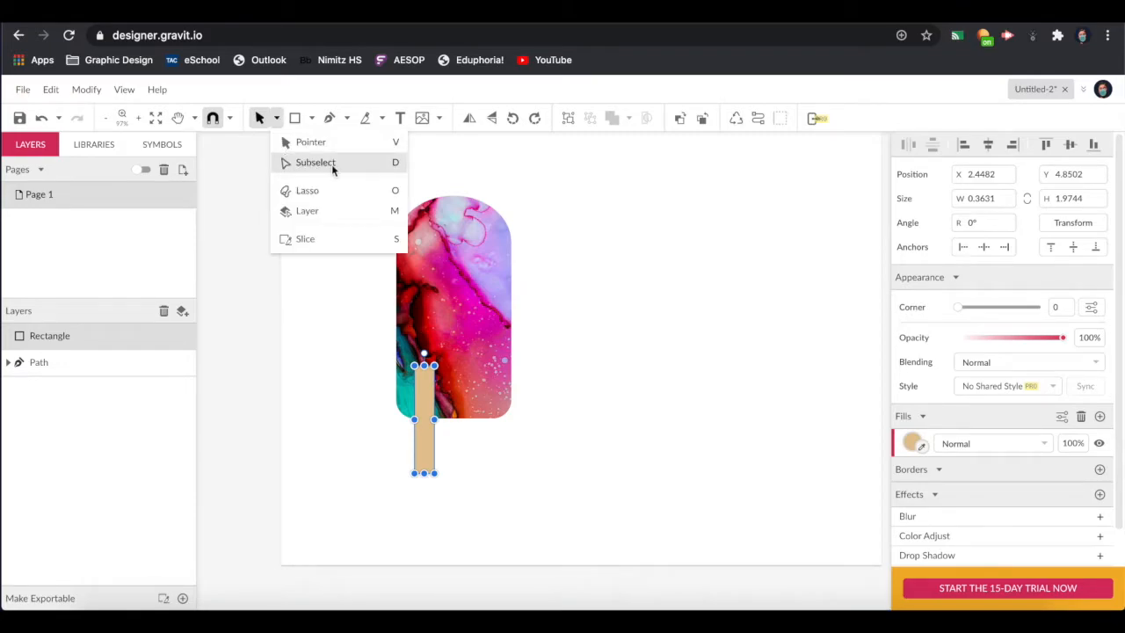
pyautogui.click(355, 164)
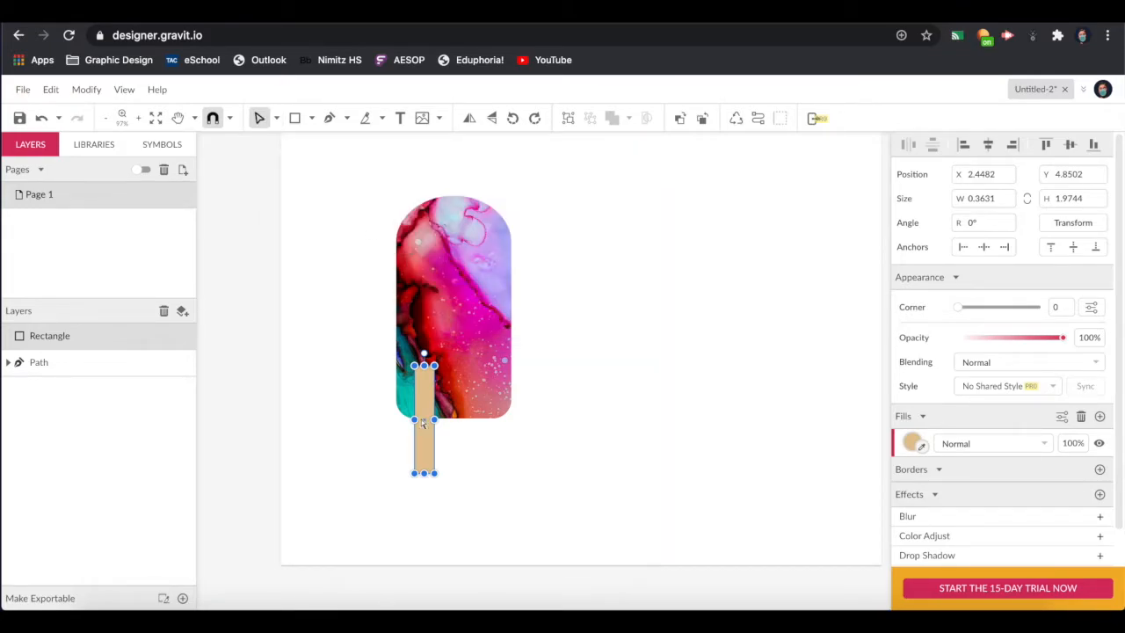
pyautogui.scroll(5, 424, 446)
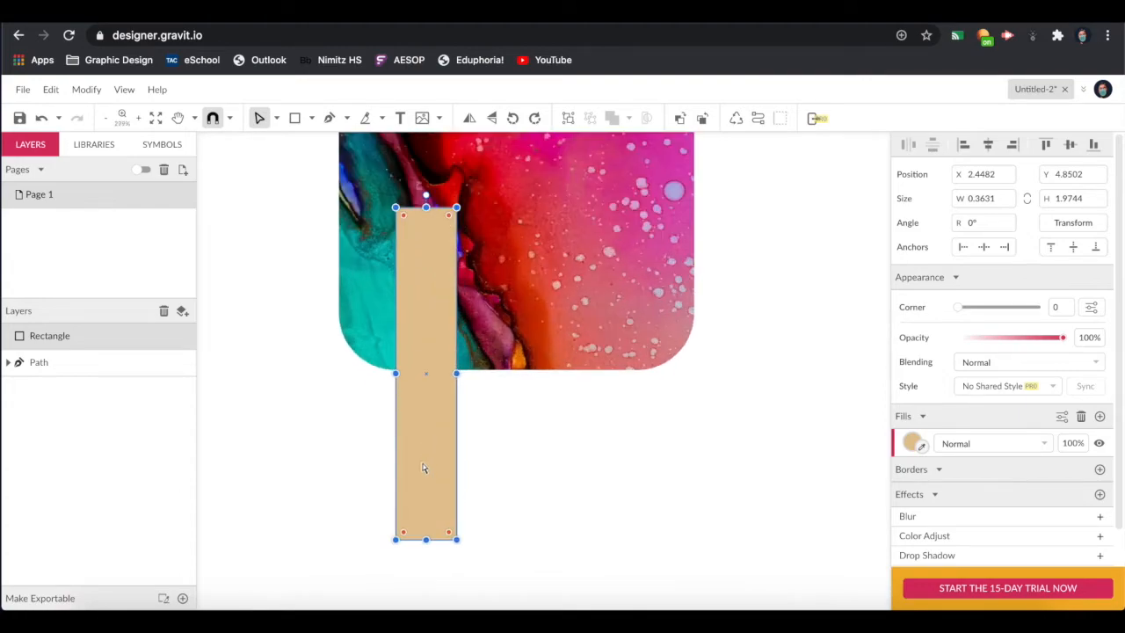
pyautogui.moveTo(403, 534); pyautogui.dragTo(418, 497)
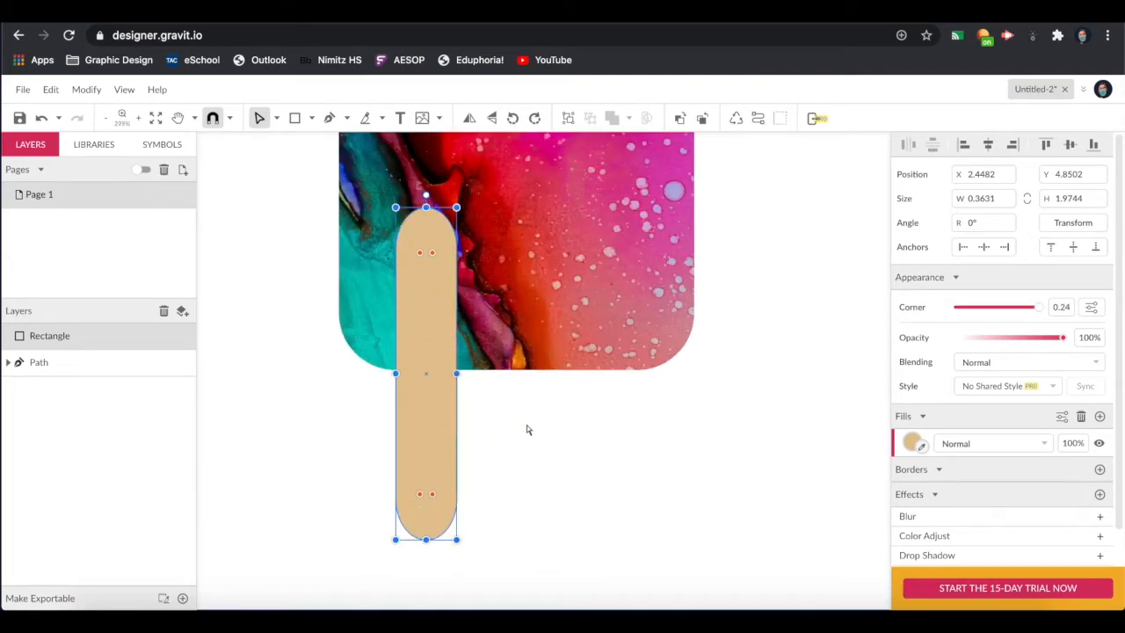
pyautogui.click(777, 285)
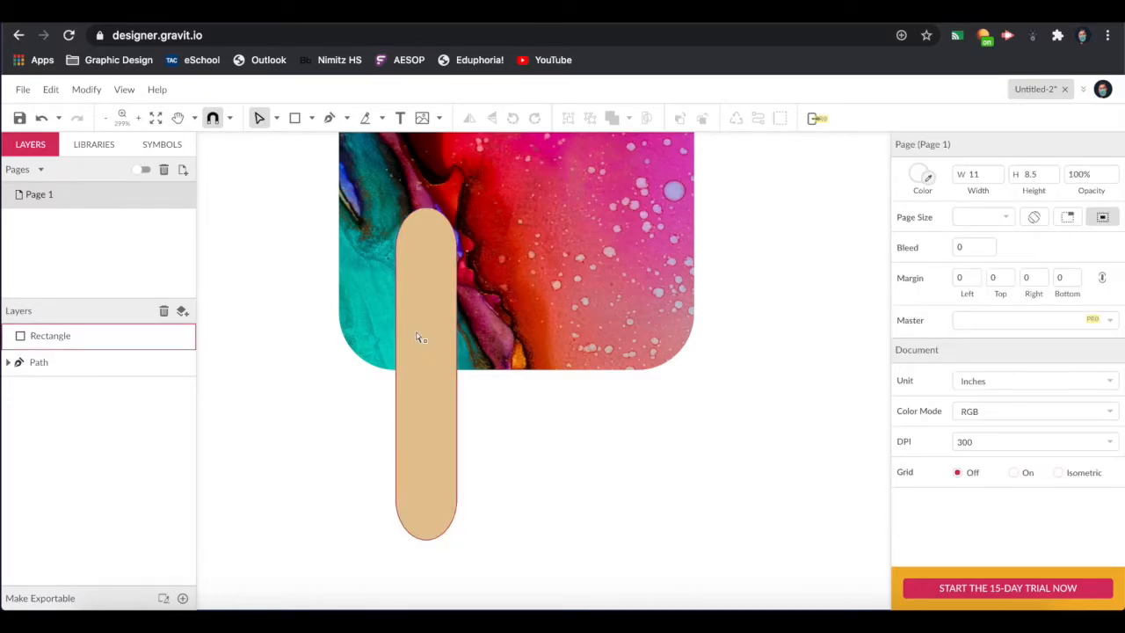
# Step: Duplicate the rounded stick and place the copy near the right side of the arch's bottom edge
pyautogui.click(276, 118)
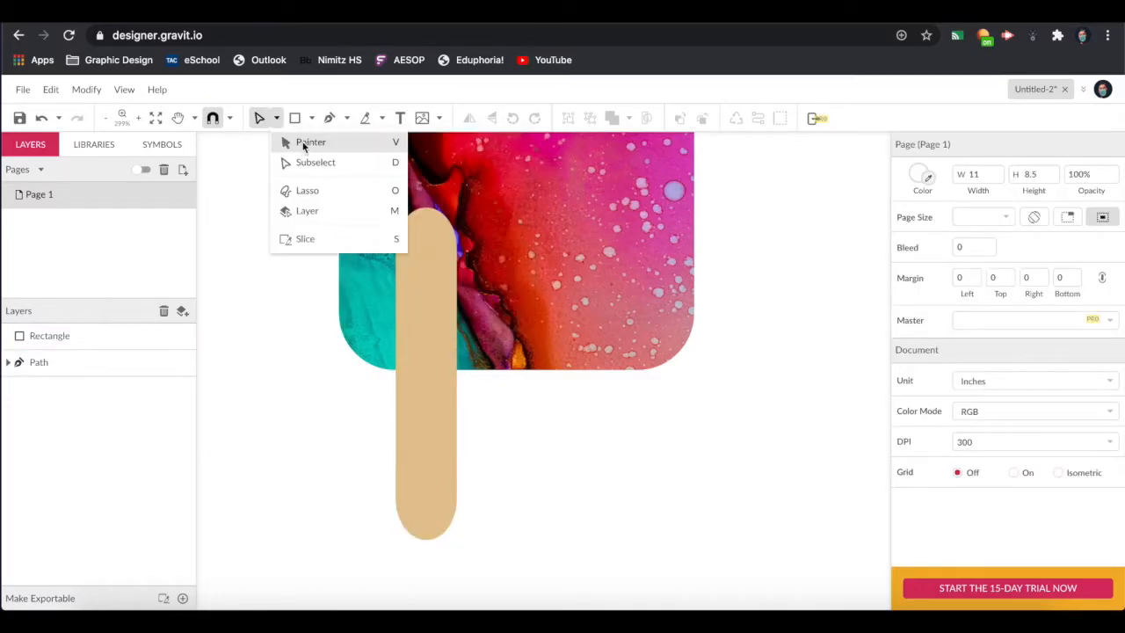
pyautogui.click(292, 143)
pyautogui.click(433, 323)
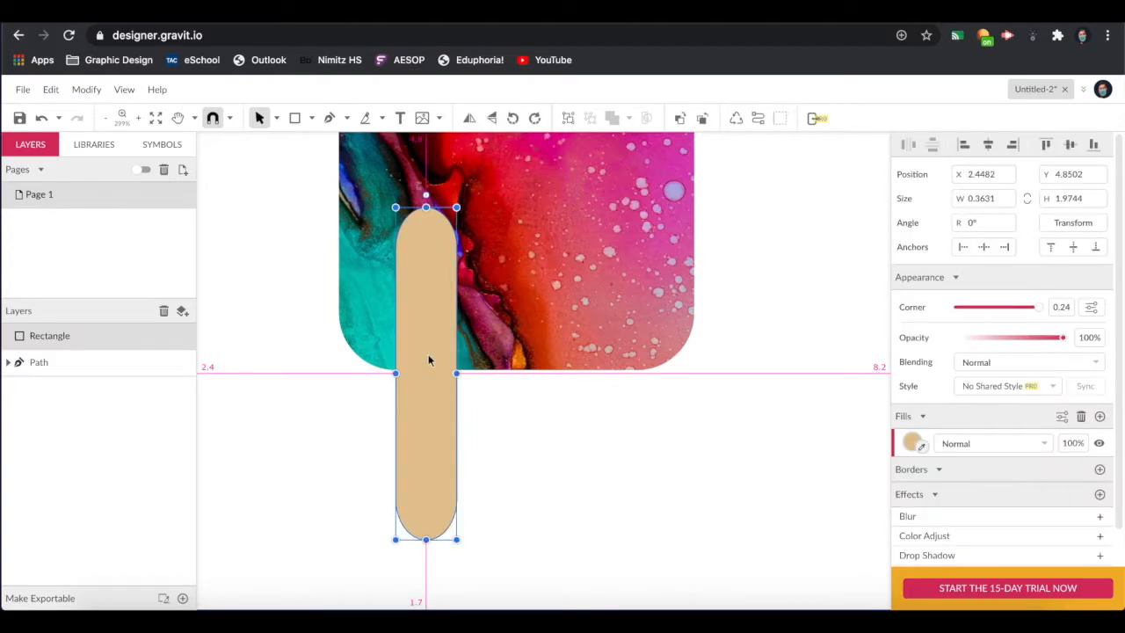
pyautogui.moveTo(428, 354); pyautogui.dragTo(603, 350)
pyautogui.click(762, 323)
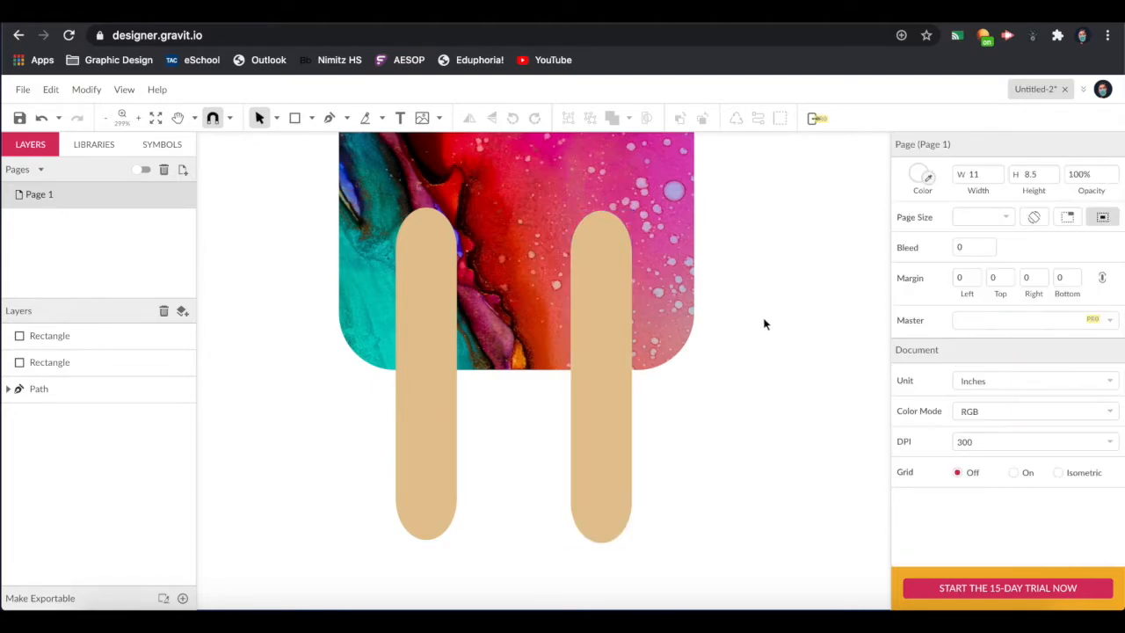
# Step: Adjust the right stick's position slightly so it lines up with the left stick
pyautogui.scroll(-4, 763, 324)
pyautogui.scroll(-2, 763, 323)
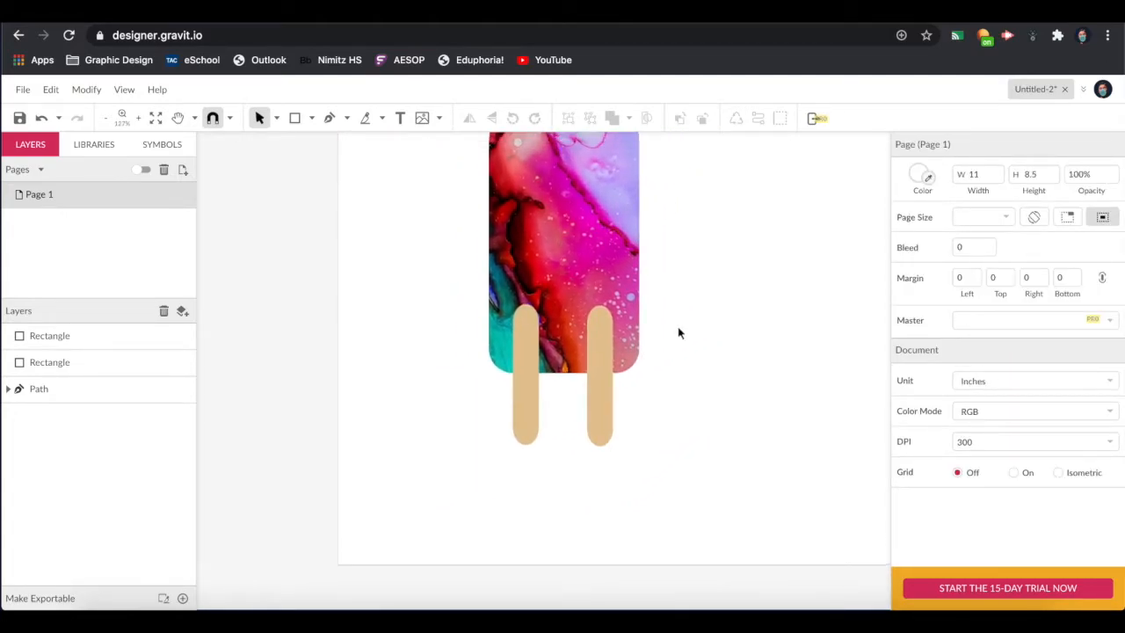
pyautogui.click(600, 351)
pyautogui.moveTo(602, 351); pyautogui.dragTo(602, 356)
pyautogui.click(724, 324)
# Step: Move the clipped arch path to the front of the layer order, above both stick rectangles
pyautogui.scroll(-3, 729, 324)
pyautogui.hscroll(1, 734, 324)
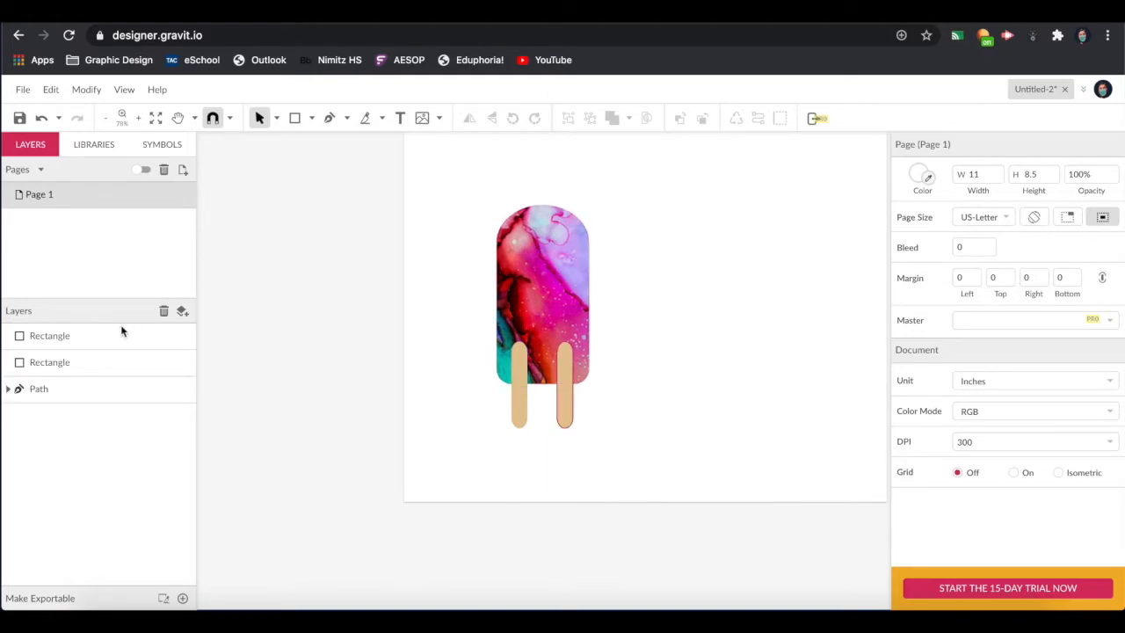
pyautogui.click(88, 337)
pyautogui.click(74, 389)
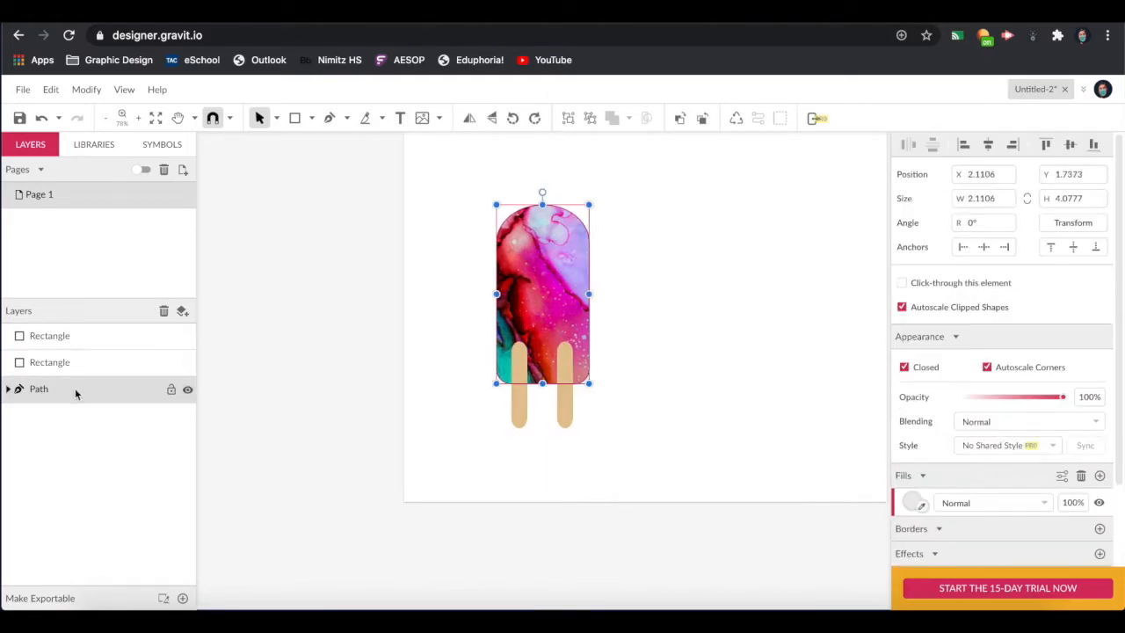
pyautogui.moveTo(75, 390); pyautogui.dragTo(72, 325)
pyautogui.click(631, 248)
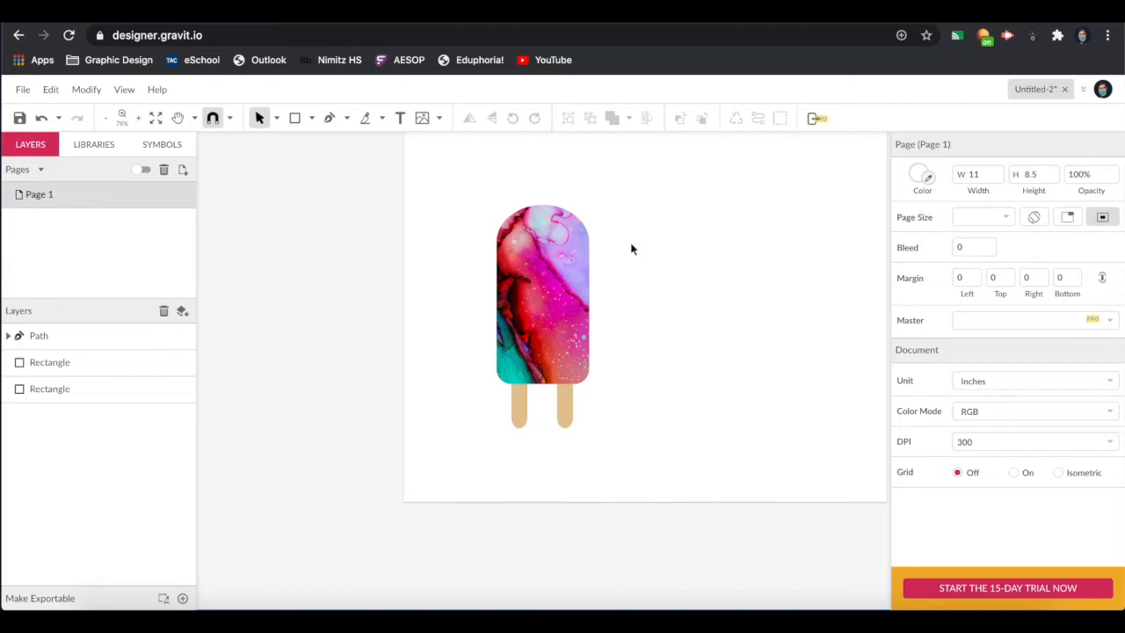
# Step: Draw a closed triangle about 0.36 by 0.19 in with the Pen tool across the left stick, directly below the popsicle body
pyautogui.scroll(5, 575, 344)
pyautogui.scroll(5, 570, 347)
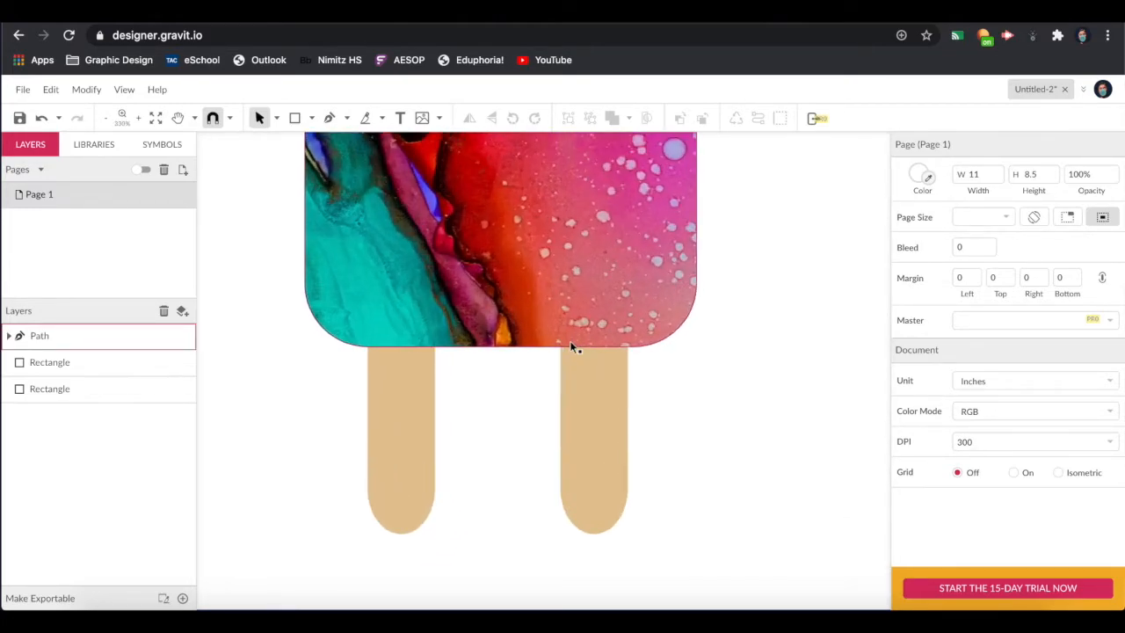
pyautogui.click(418, 413)
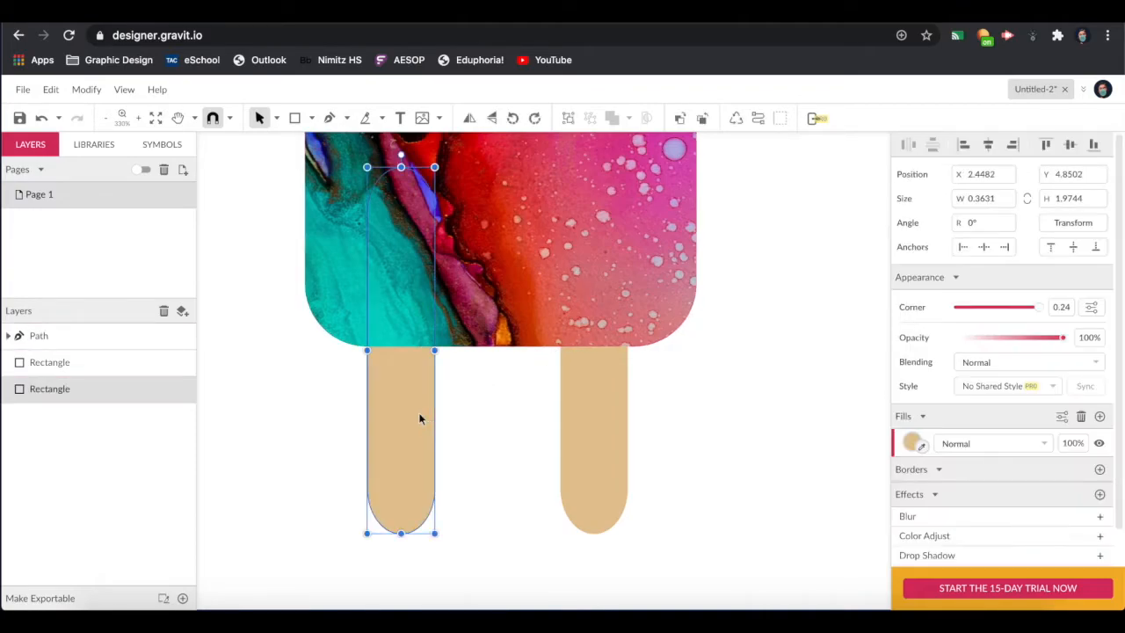
pyautogui.click(733, 386)
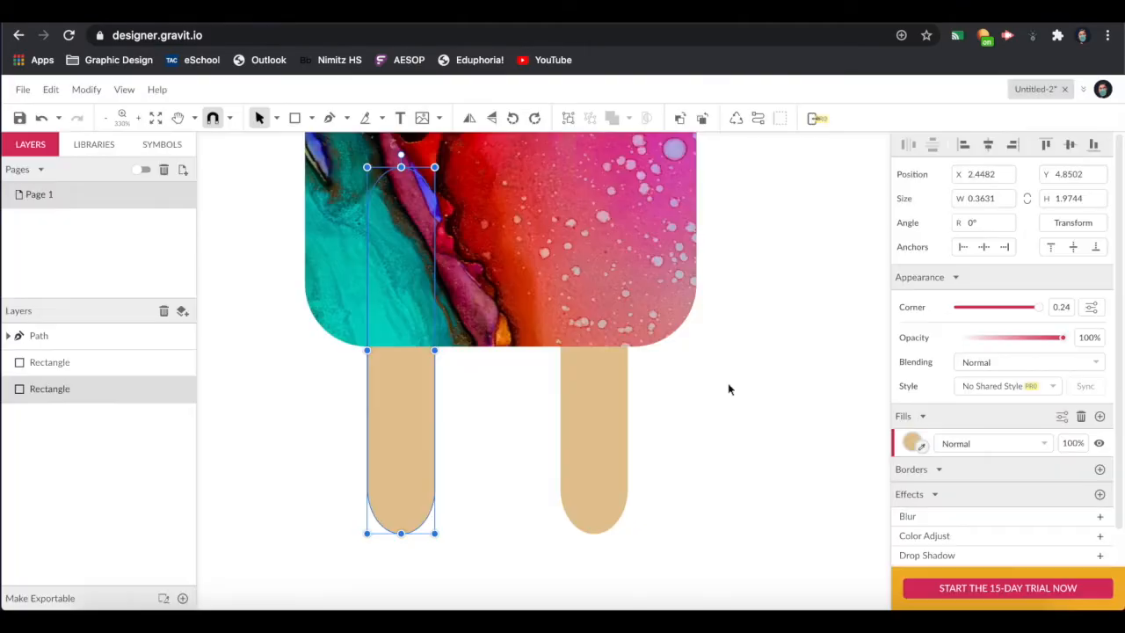
pyautogui.click(329, 118)
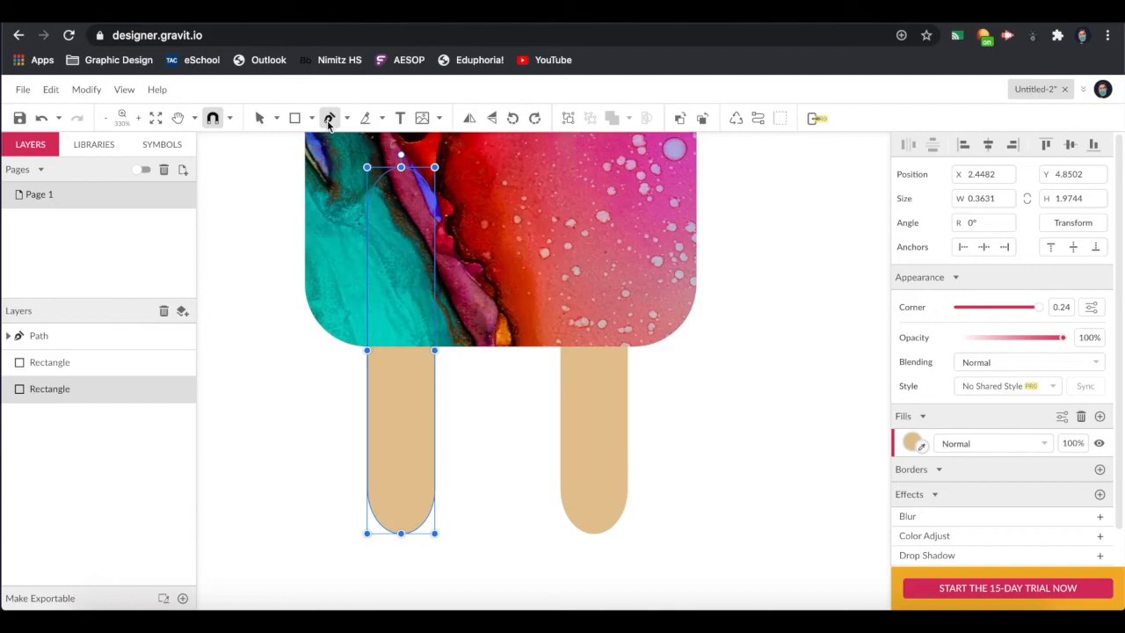
pyautogui.click(368, 353)
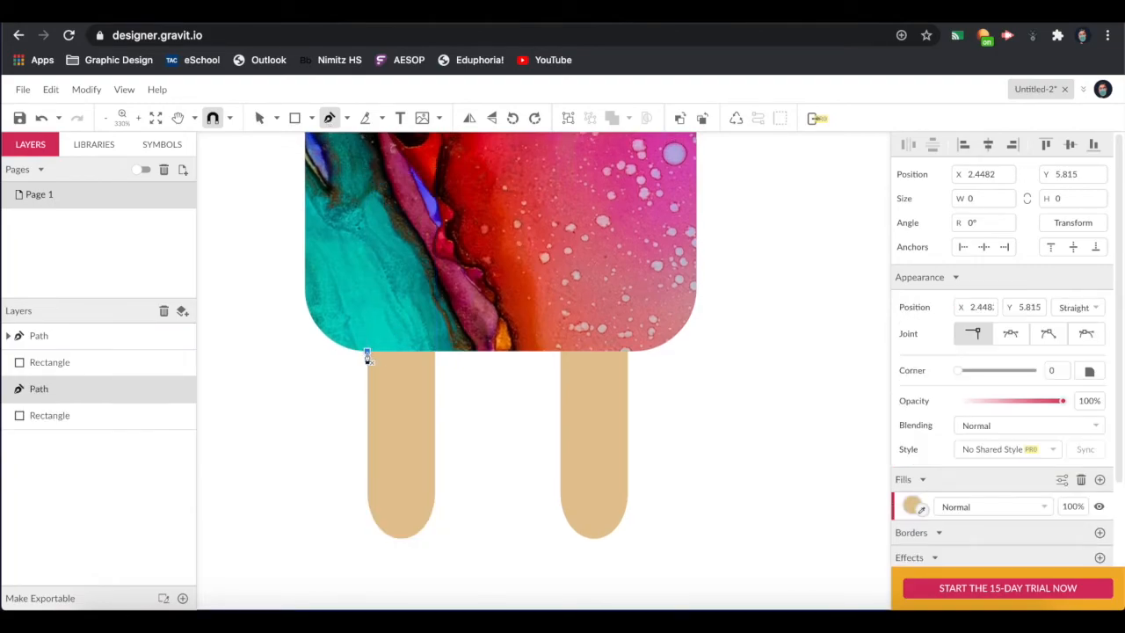
pyautogui.click(436, 352)
pyautogui.click(367, 385)
pyautogui.click(367, 353)
pyautogui.hscroll(1, 869, 500)
pyautogui.hscroll(1, 870, 501)
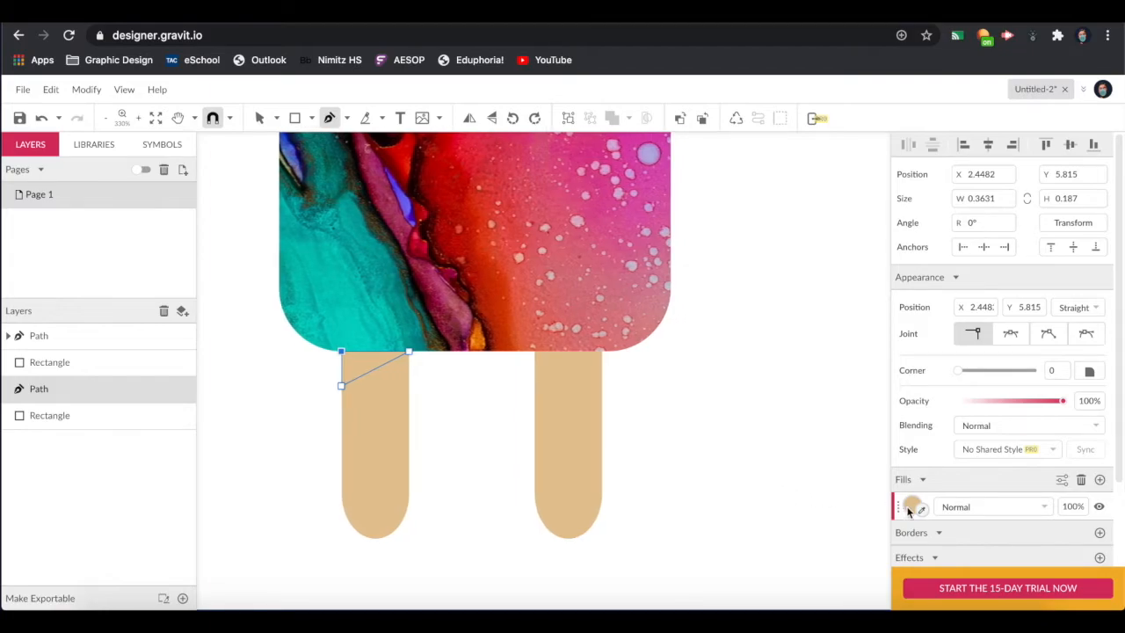
# Step: Change the triangle's fill to a darker tan, #C3A97F, so it reads as a shadow on the stick
pyautogui.click(912, 506)
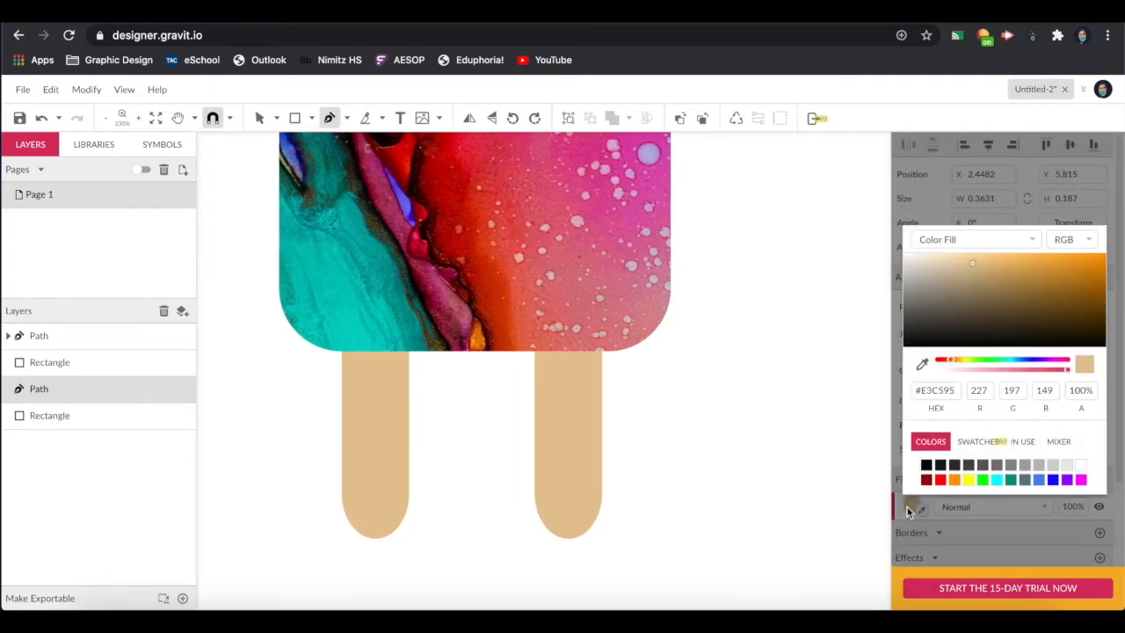
pyautogui.click(975, 280)
pyautogui.moveTo(974, 280); pyautogui.dragTo(973, 274)
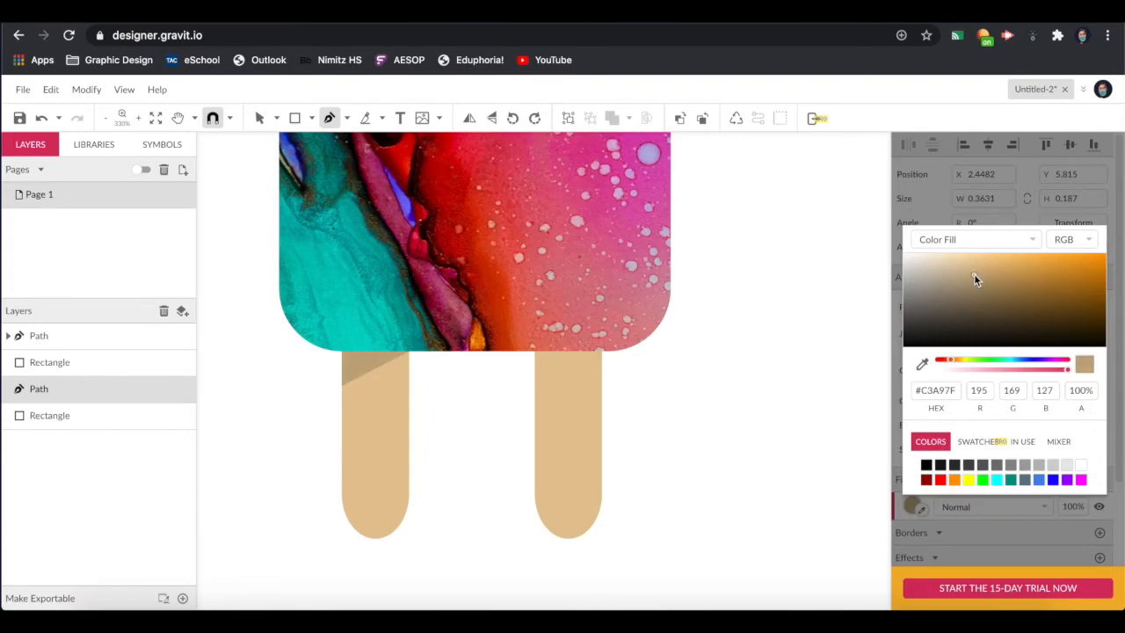
# Step: Duplicate the shadow triangle and place the copy near the right stick, along the bottom edge of the popsicle body
pyautogui.scroll(1, 633, 202)
pyautogui.click(259, 118)
pyautogui.press('alt')
pyautogui.moveTo(351, 378); pyautogui.dragTo(513, 379)
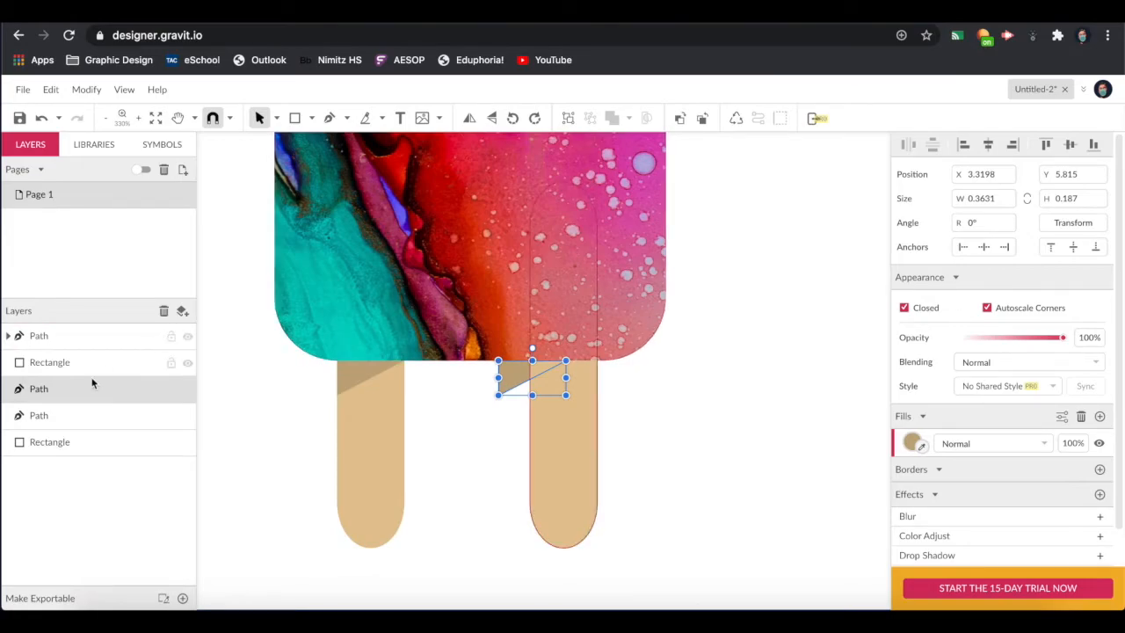
# Step: Move the triangle copy above the right stick in the layer order and align it with the stick's visible top
pyautogui.moveTo(74, 397); pyautogui.dragTo(81, 356)
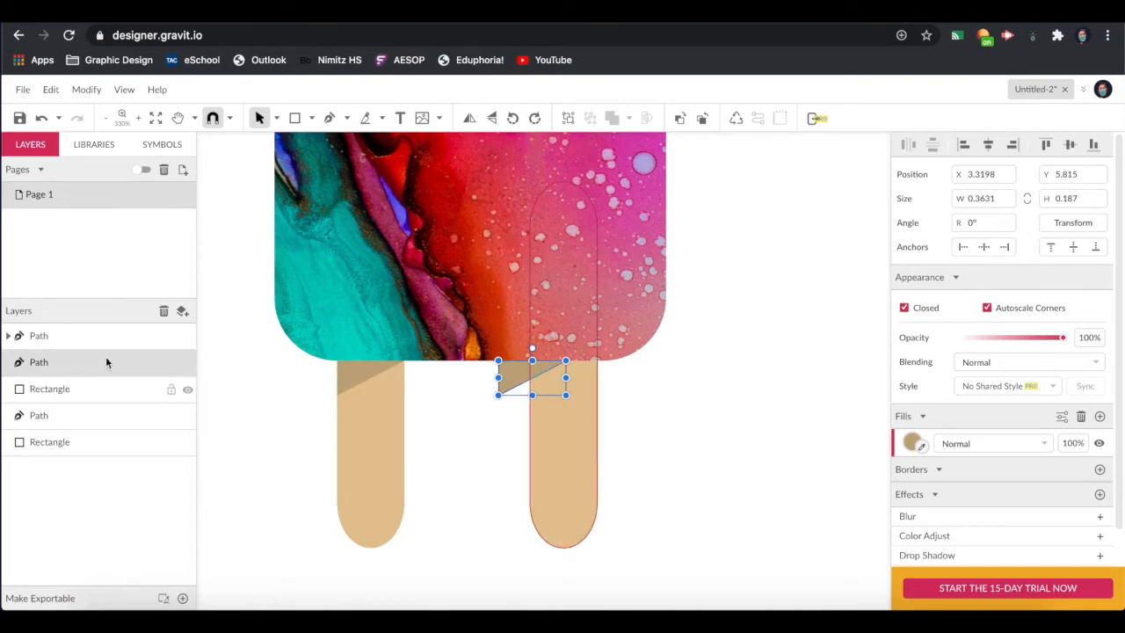
pyautogui.moveTo(515, 376); pyautogui.dragTo(547, 370)
pyautogui.click(689, 395)
pyautogui.click(712, 358)
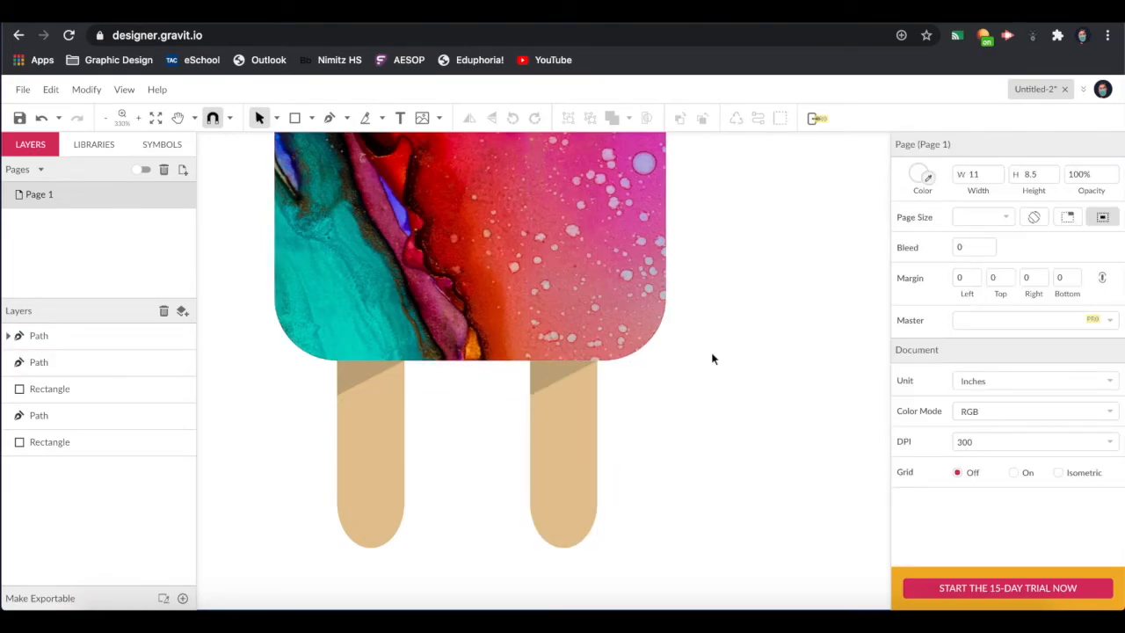
# Step: Check the right stick's shadow triangle up close and fine-tune its position against the stick's edges
pyautogui.scroll(5, 588, 388)
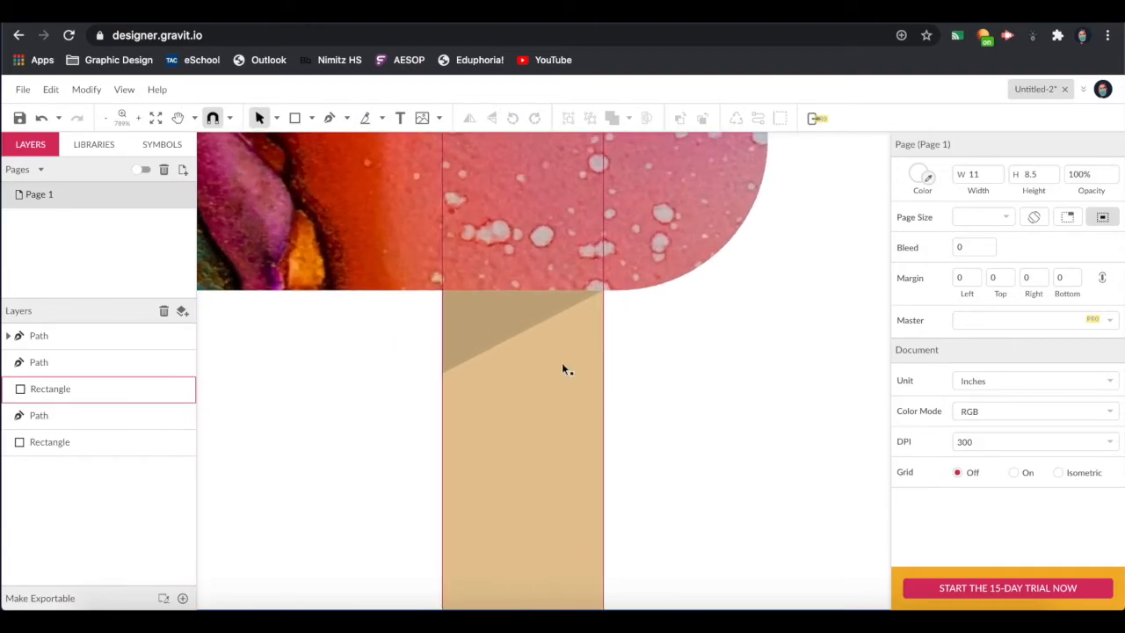
pyautogui.scroll(-6, 568, 370)
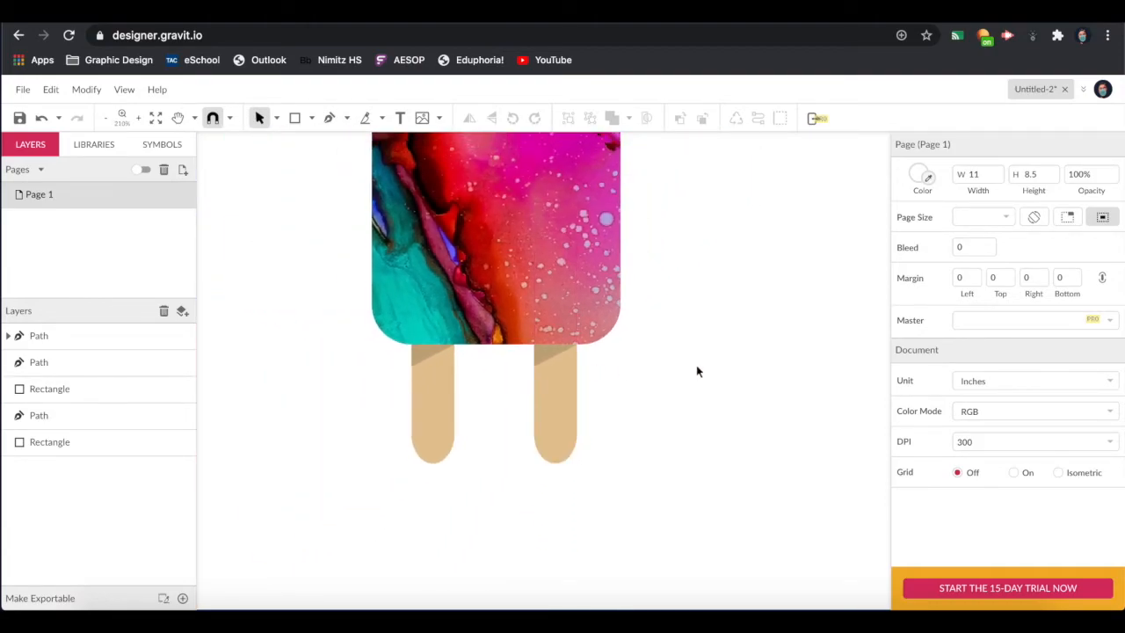
pyautogui.scroll(-2, 696, 371)
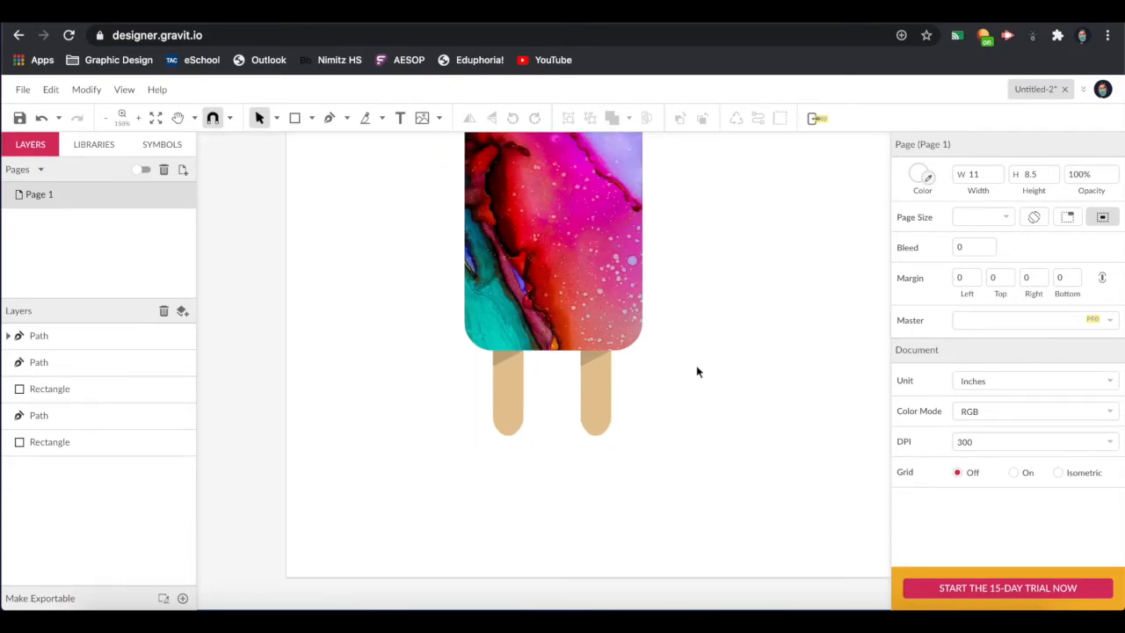
pyautogui.scroll(3, 696, 371)
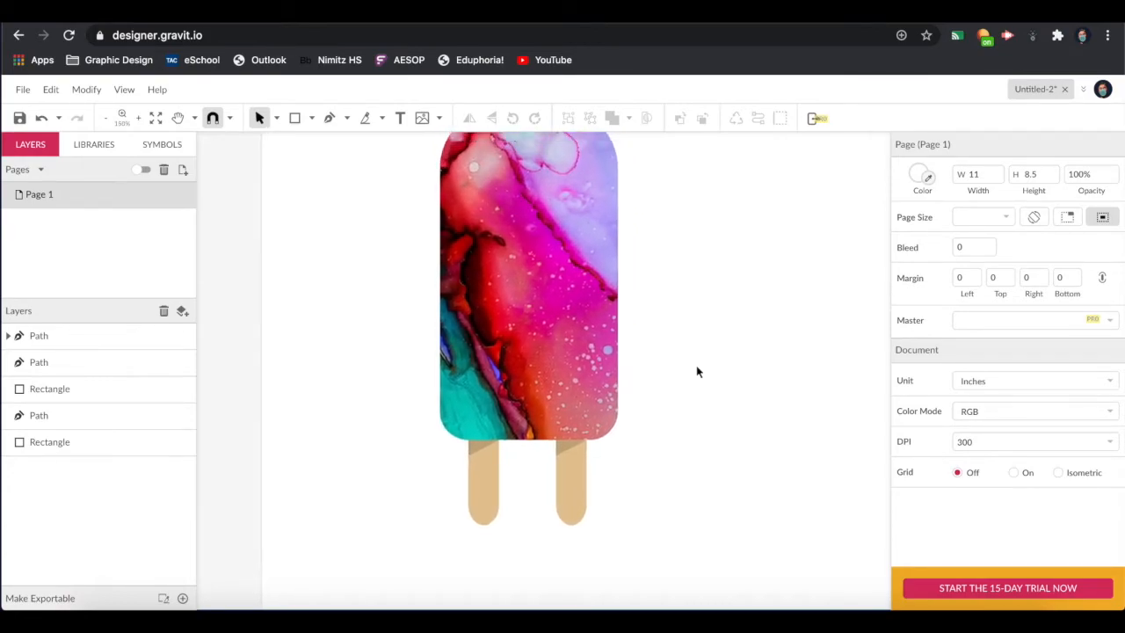
pyautogui.scroll(6, 619, 485)
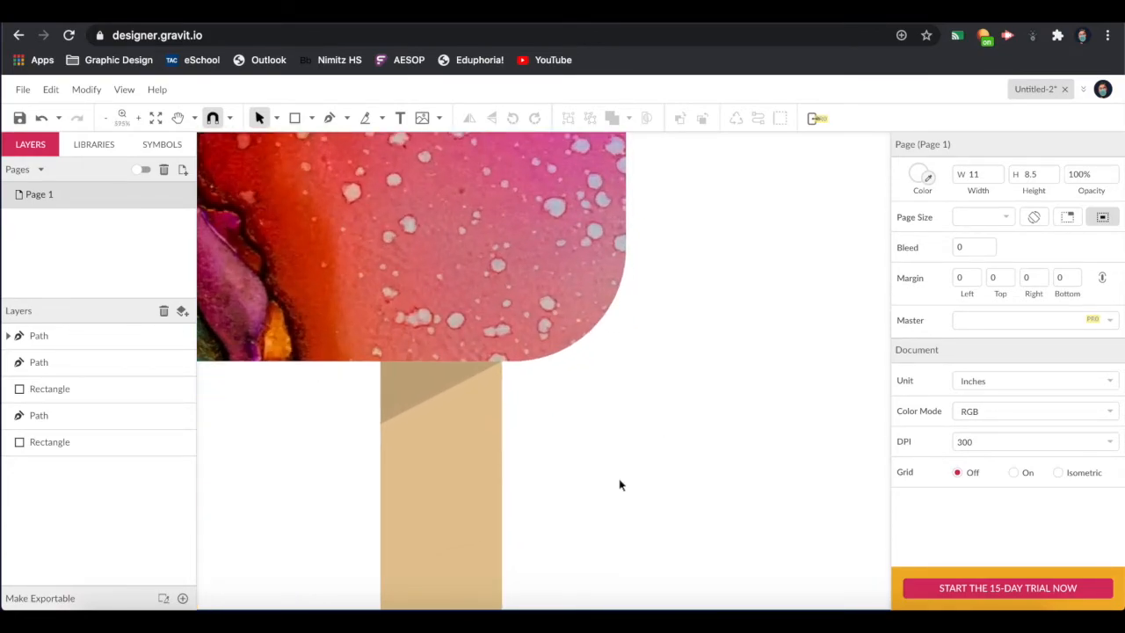
pyautogui.hscroll(-1, 619, 484)
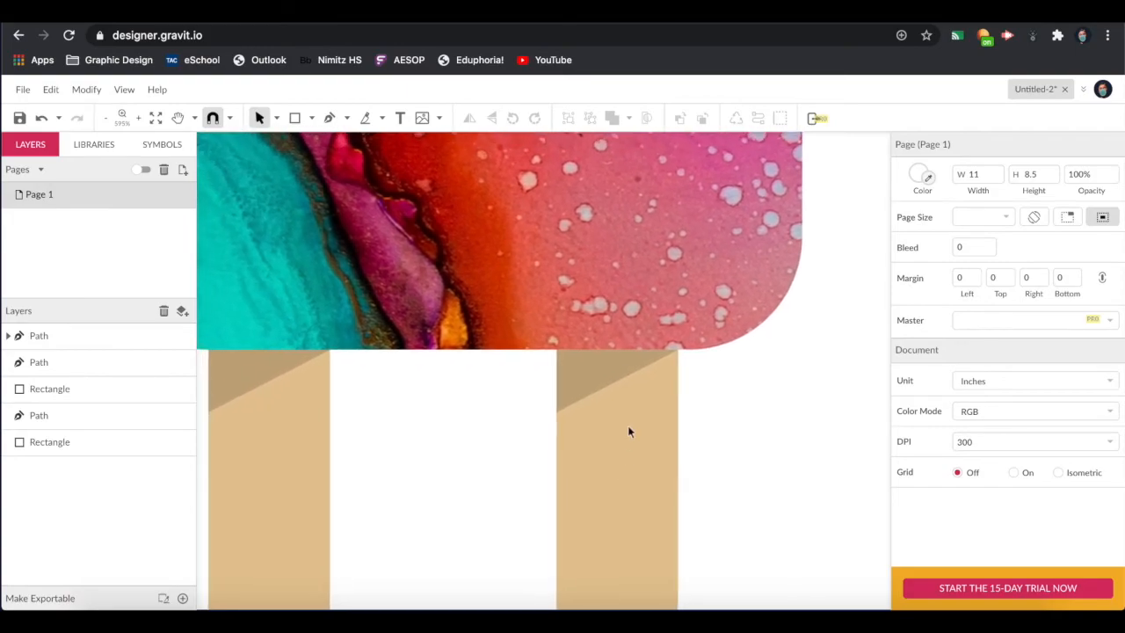
pyautogui.click(609, 376)
pyautogui.moveTo(612, 376); pyautogui.dragTo(601, 372)
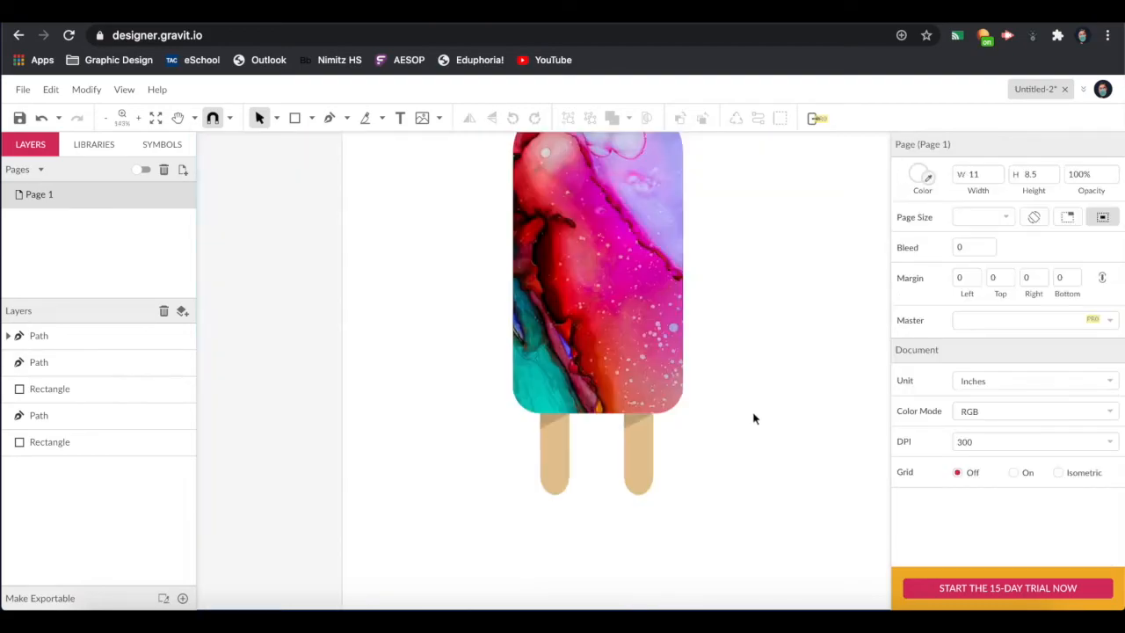
# Step: Draw a vertical rectangle about 0.36 by 2.54 in on the popsicle body, aligned with the left stick
pyautogui.scroll(-2, 753, 418)
pyautogui.hscroll(3, 754, 418)
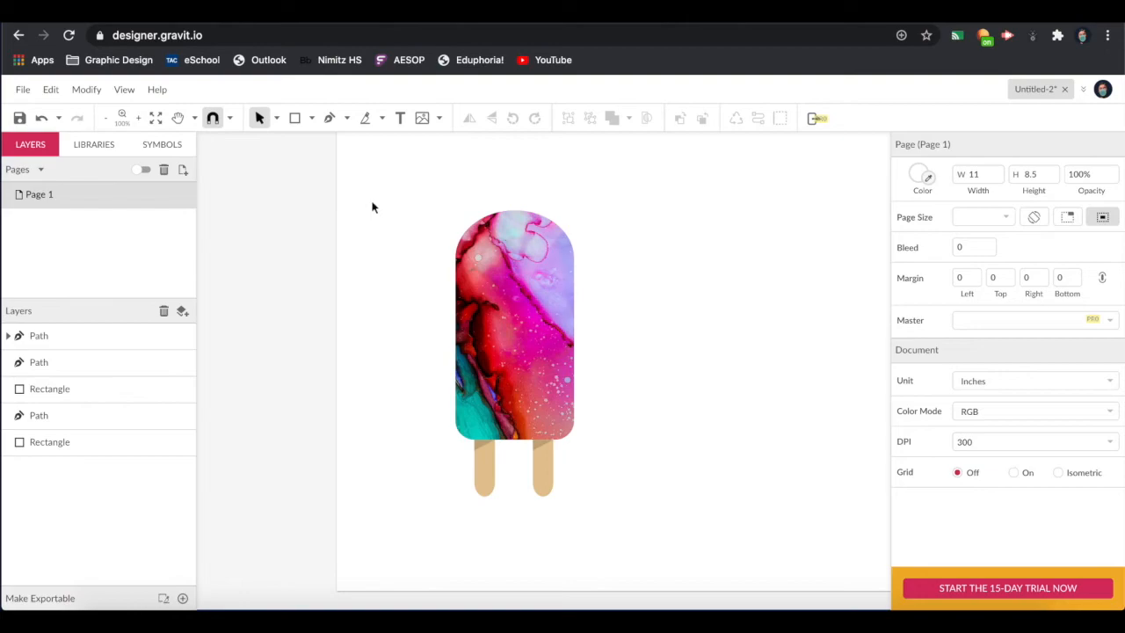
pyautogui.click(312, 119)
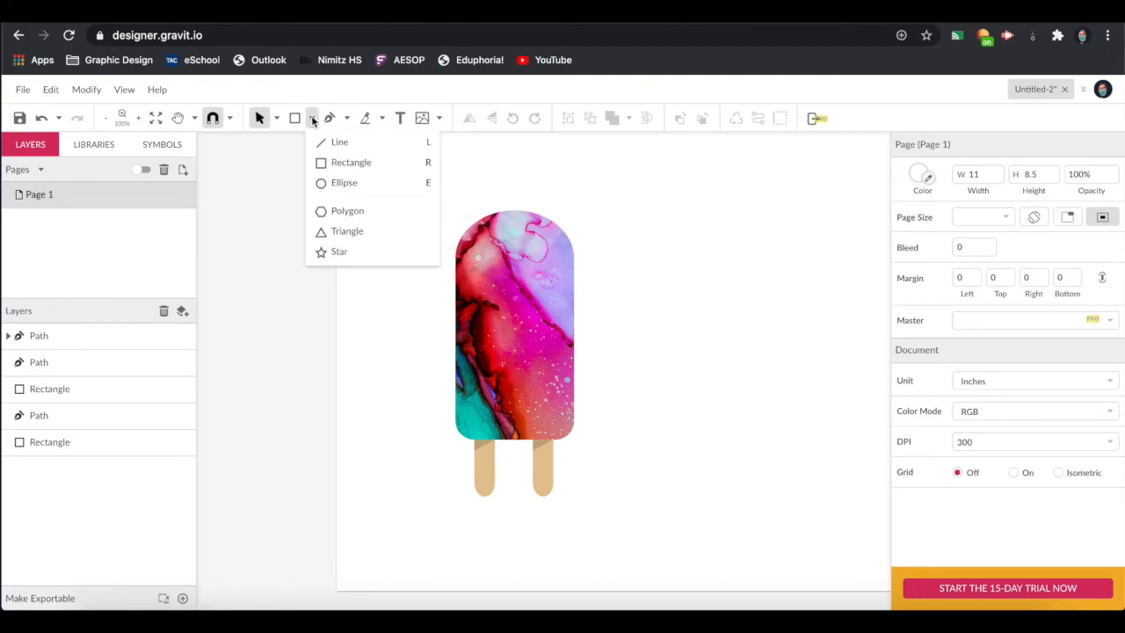
pyautogui.click(349, 164)
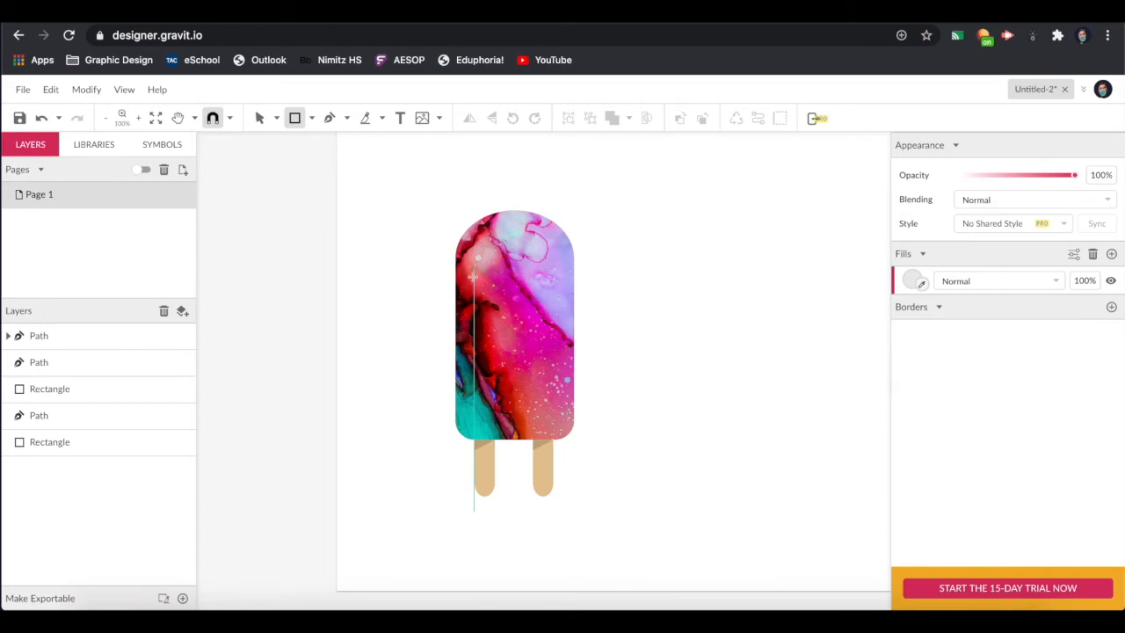
pyautogui.moveTo(474, 266); pyautogui.dragTo(495, 410)
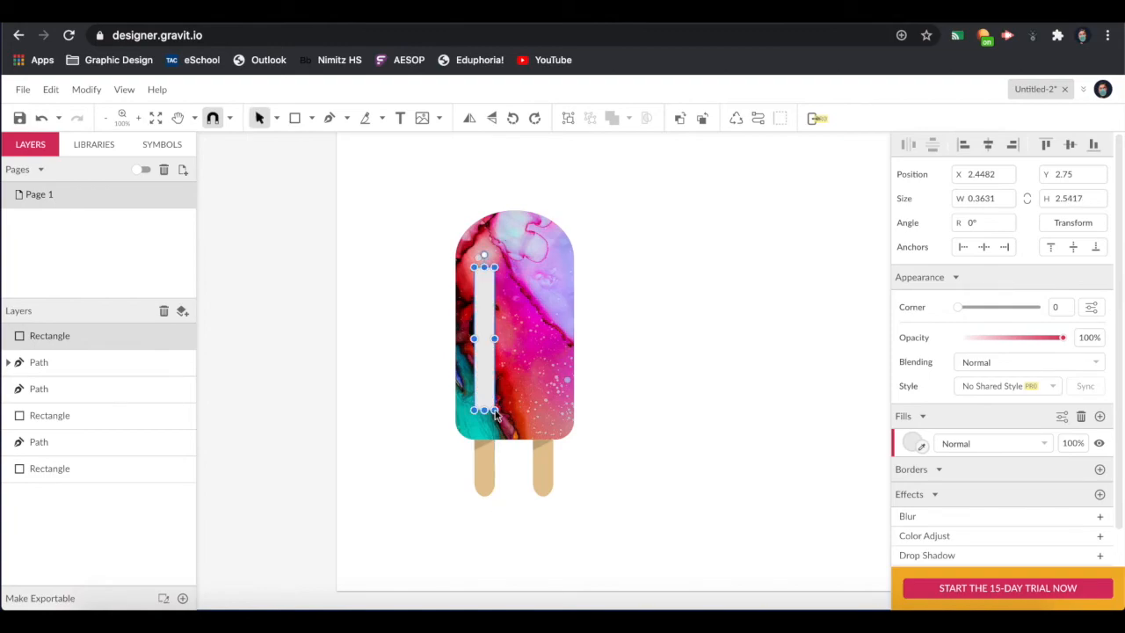
# Step: Fill the new rectangle on the popsicle body with black (#000000) and set the fill opacity to 20%
pyautogui.click(912, 445)
pyautogui.click(925, 403)
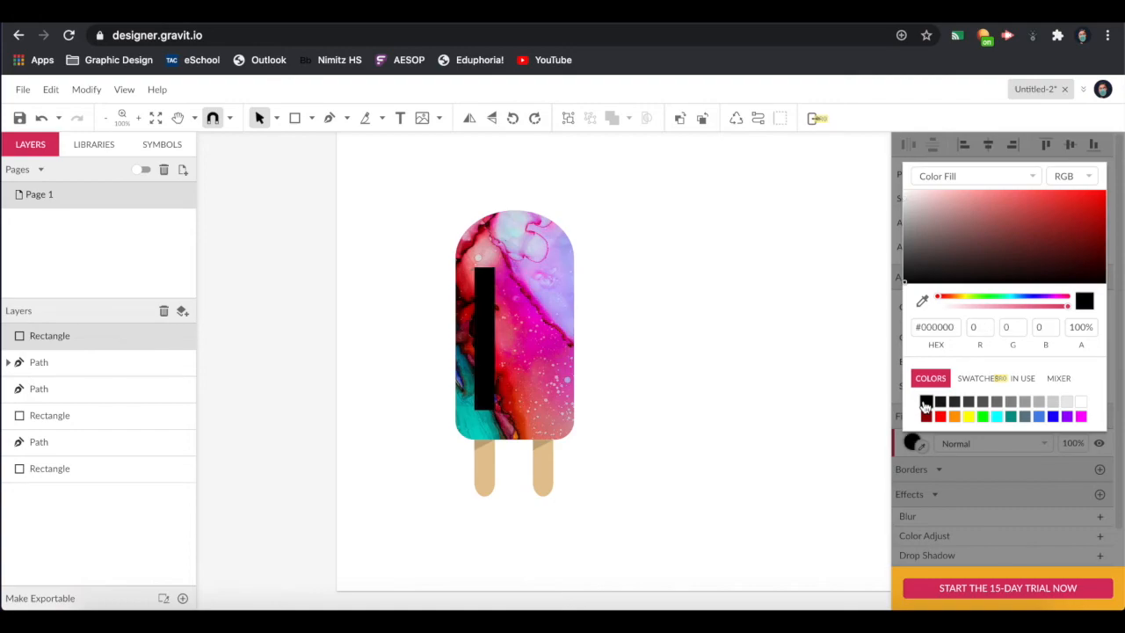
pyautogui.click(853, 366)
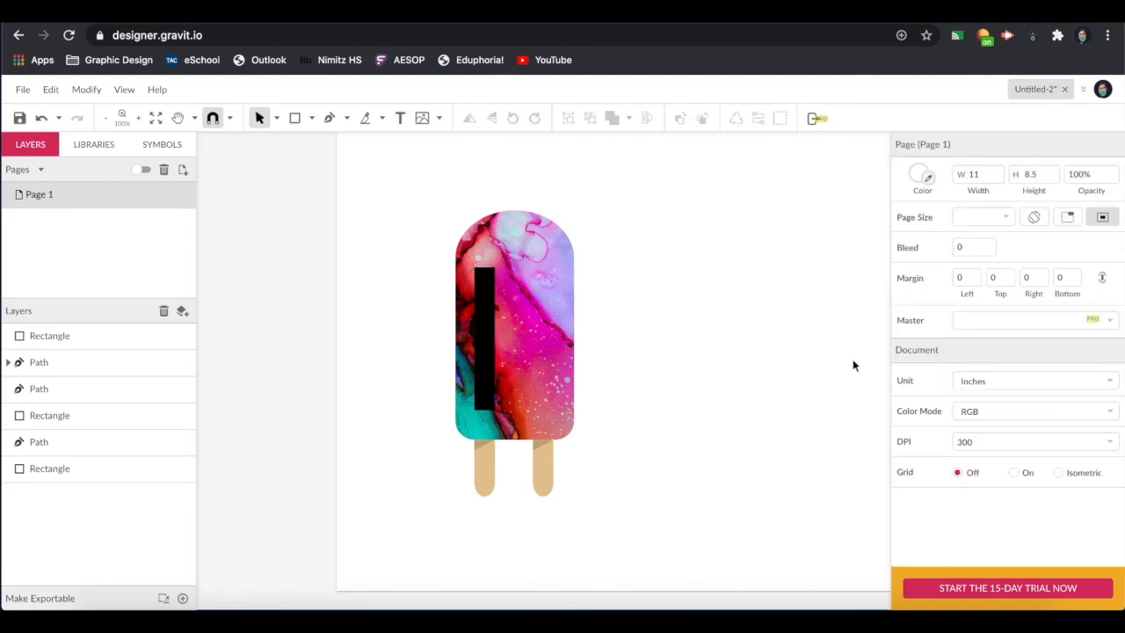
pyautogui.click(487, 329)
pyautogui.click(1071, 443)
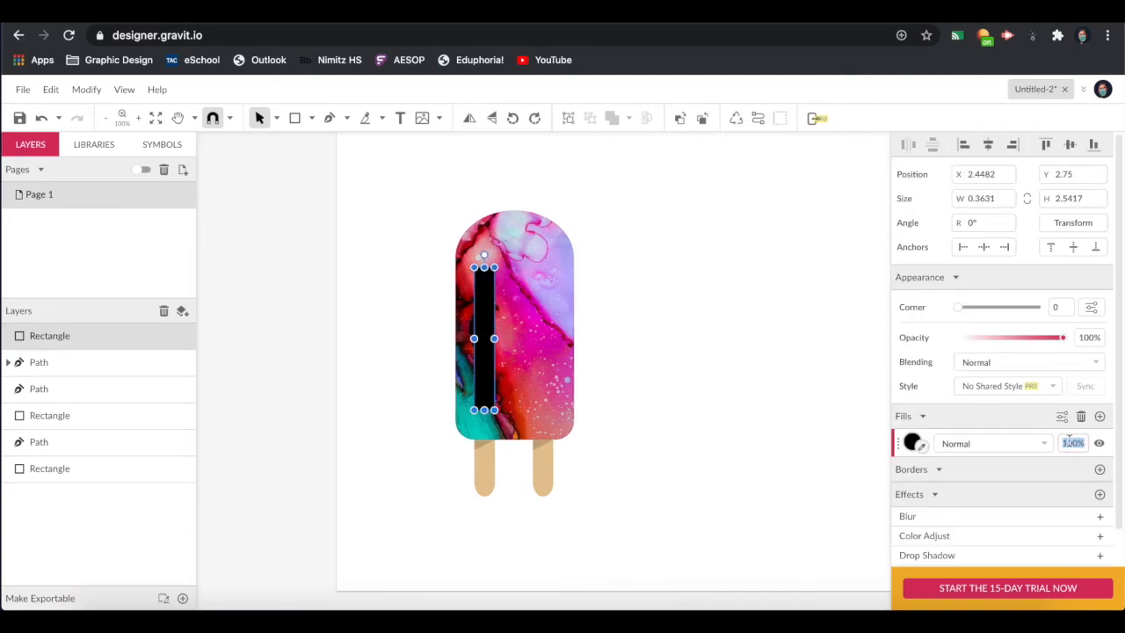
pyautogui.write('20')
pyautogui.press('Return')
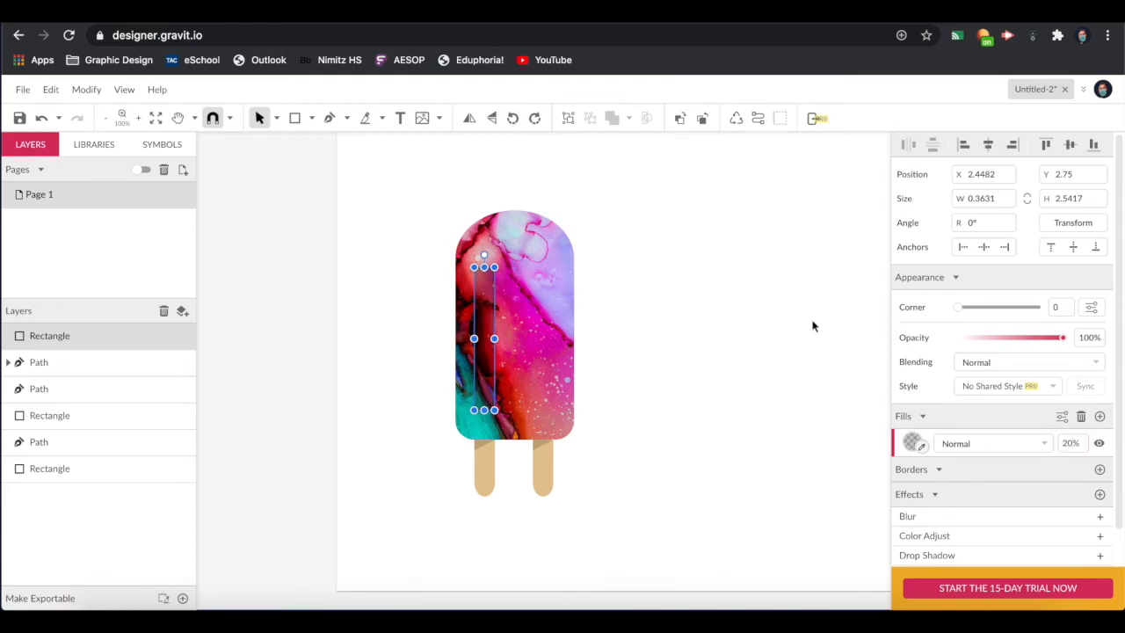
pyautogui.click(735, 287)
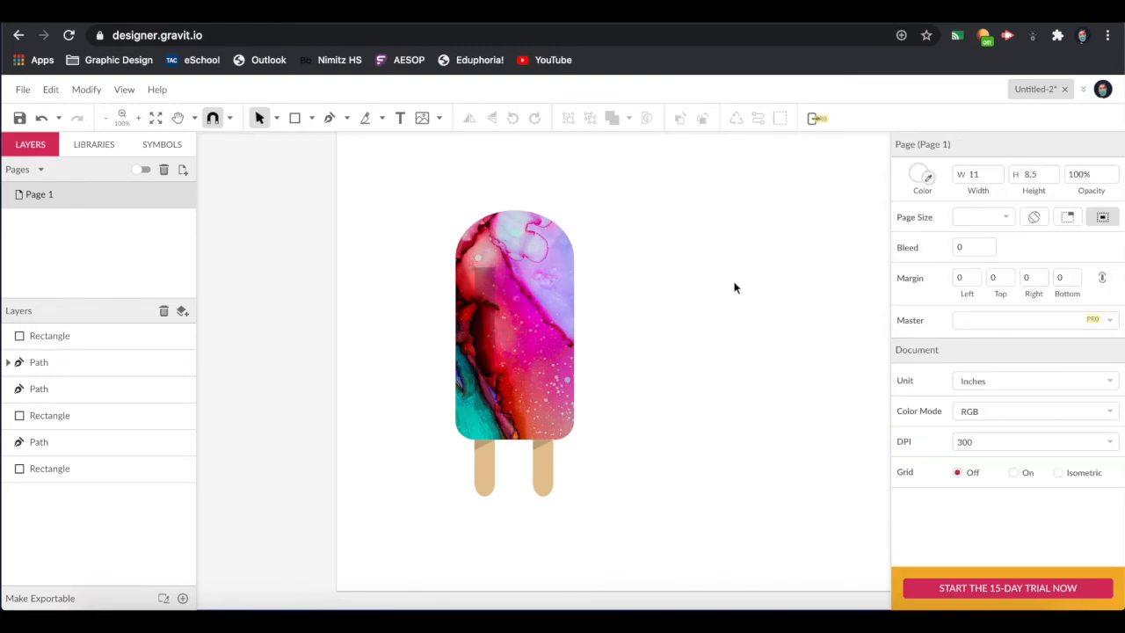
# Step: Round the translucent rectangle's corners with the Subselect tool to a radius of 0.23, giving it semicircular ends
pyautogui.click(481, 305)
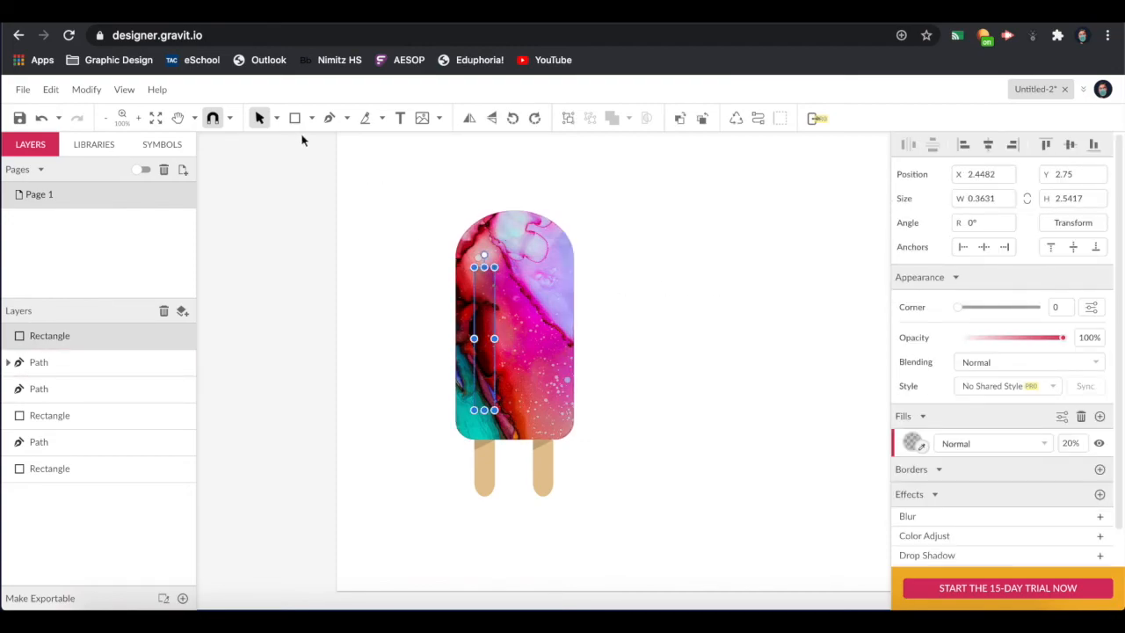
pyautogui.click(276, 118)
pyautogui.click(297, 163)
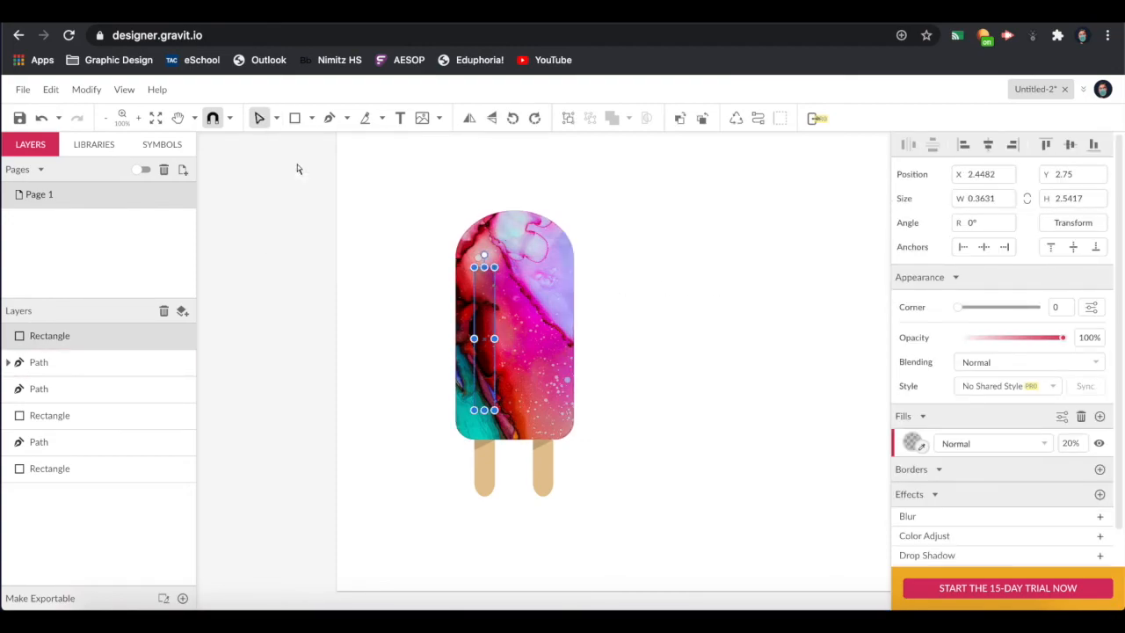
pyautogui.scroll(5, 482, 288)
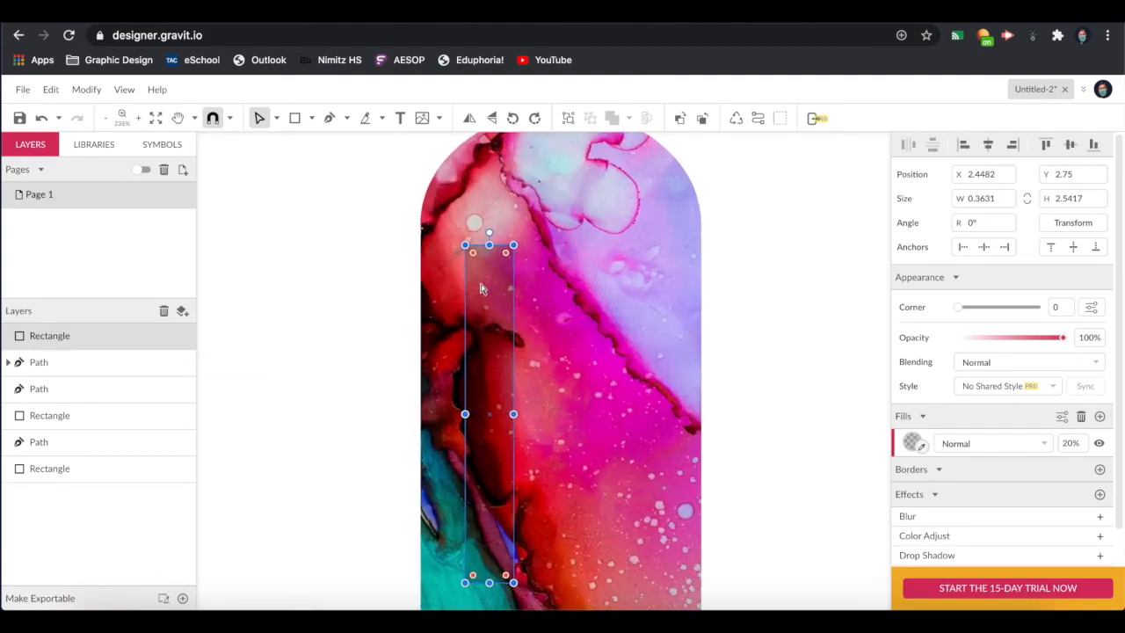
pyautogui.moveTo(469, 241); pyautogui.dragTo(485, 280)
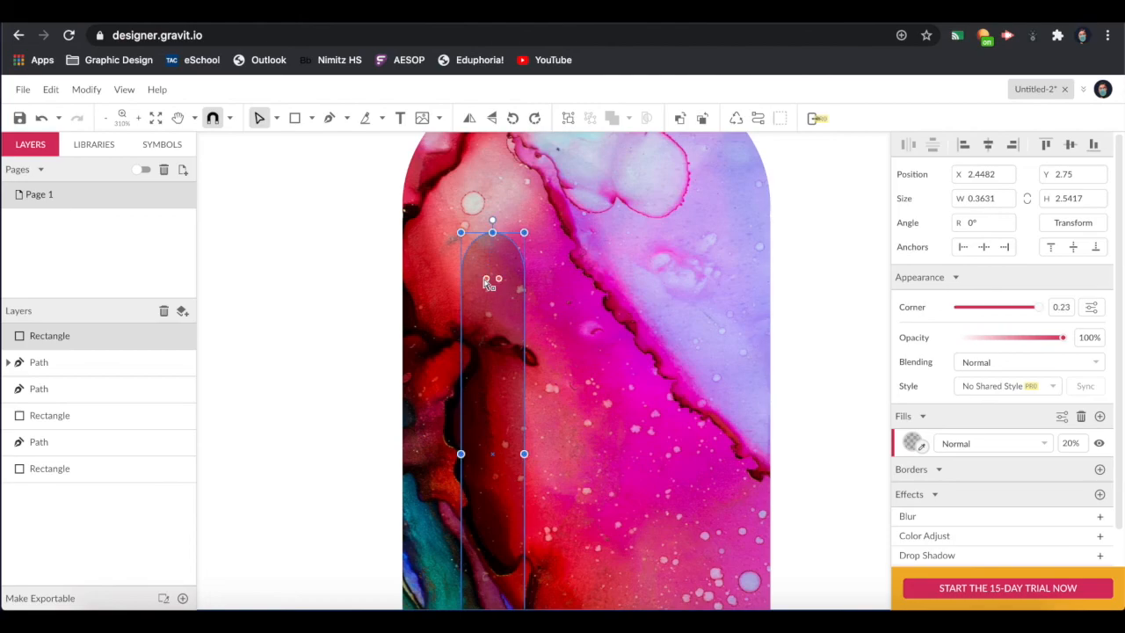
pyautogui.click(365, 234)
pyautogui.scroll(-1, 365, 234)
pyautogui.scroll(-4, 365, 234)
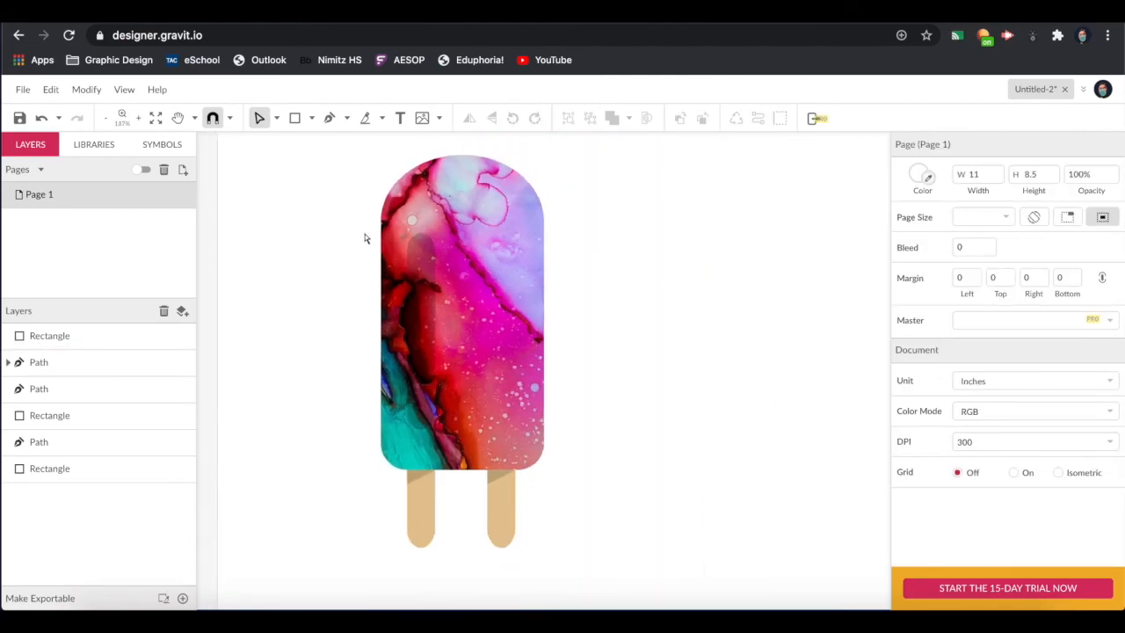
# Step: Duplicate the rounded translucent bar and place the copy at the same height, aligned with the right stick
pyautogui.click(409, 266)
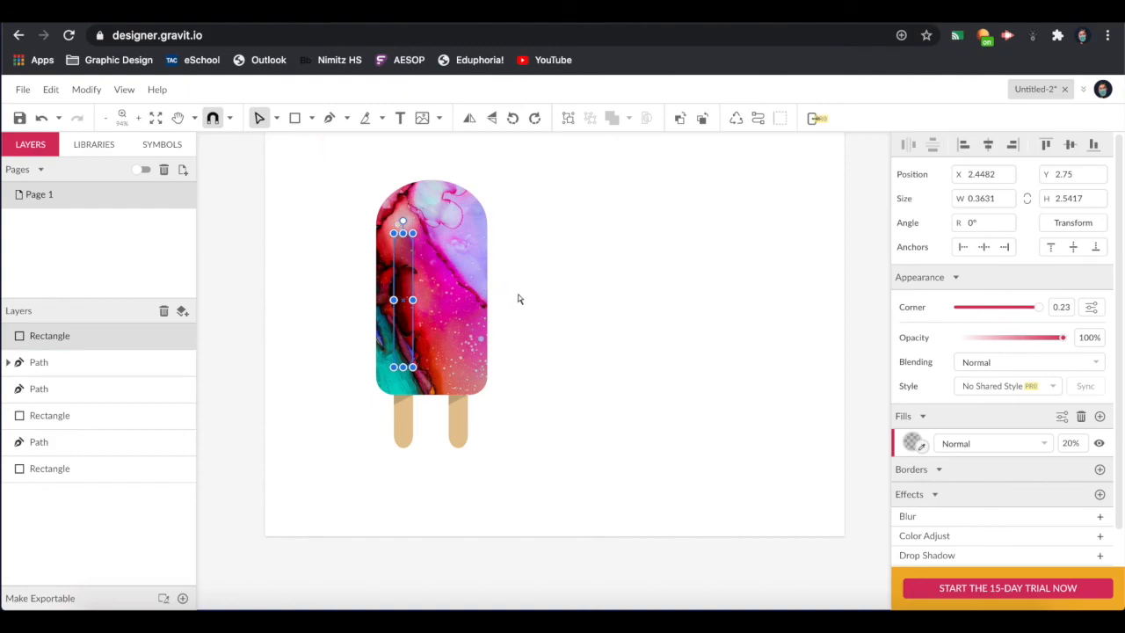
pyautogui.click(277, 119)
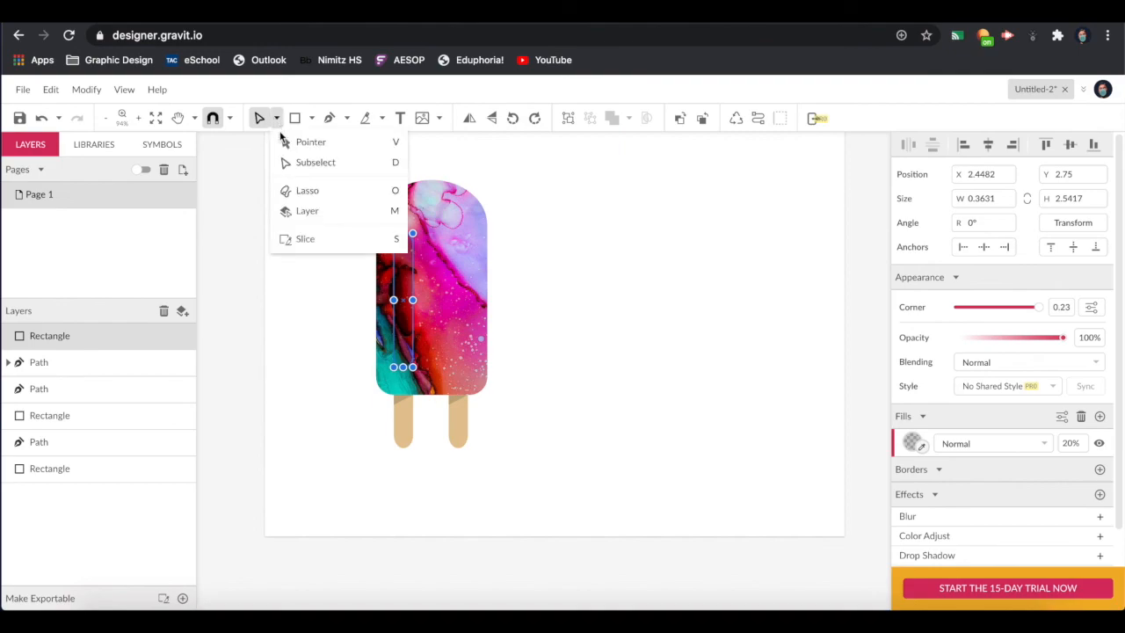
pyautogui.click(296, 145)
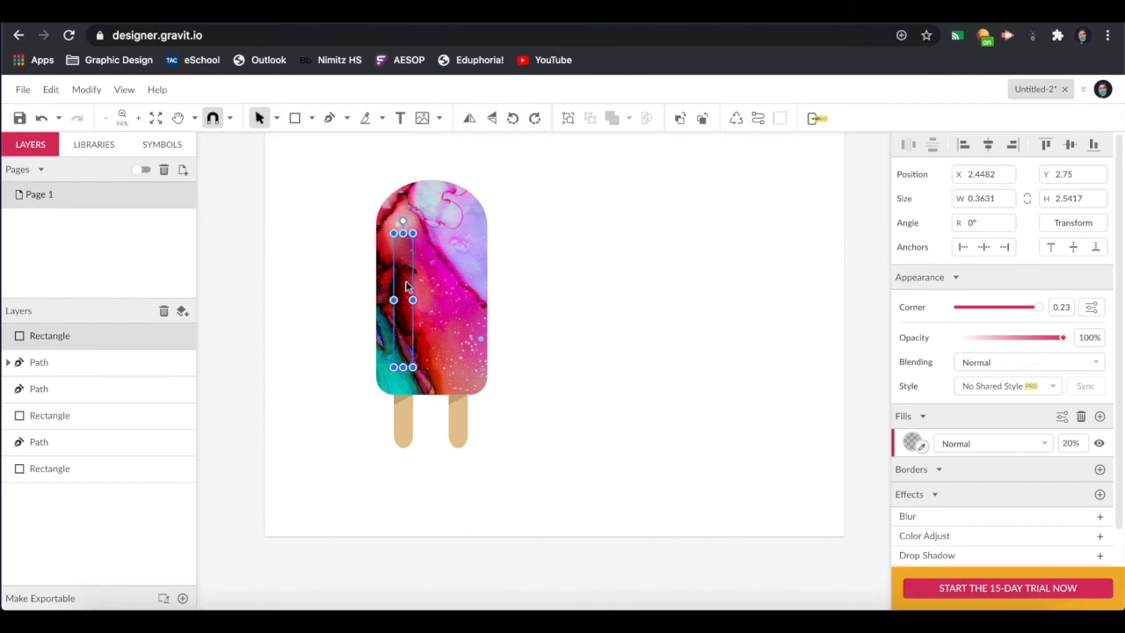
pyautogui.moveTo(406, 286); pyautogui.dragTo(460, 289)
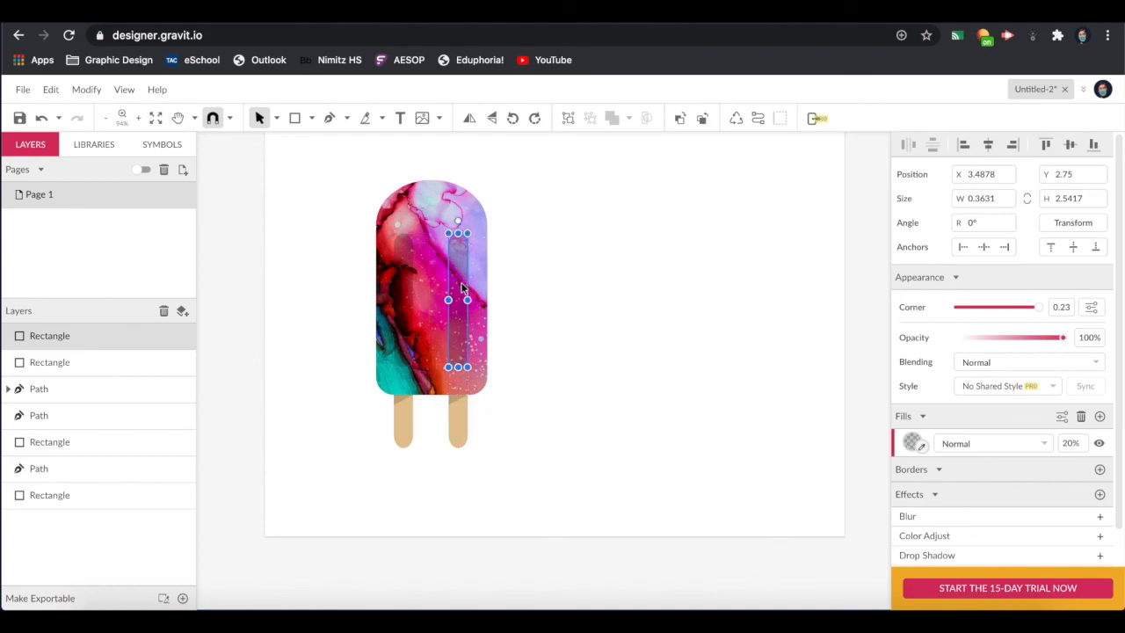
pyautogui.click(571, 270)
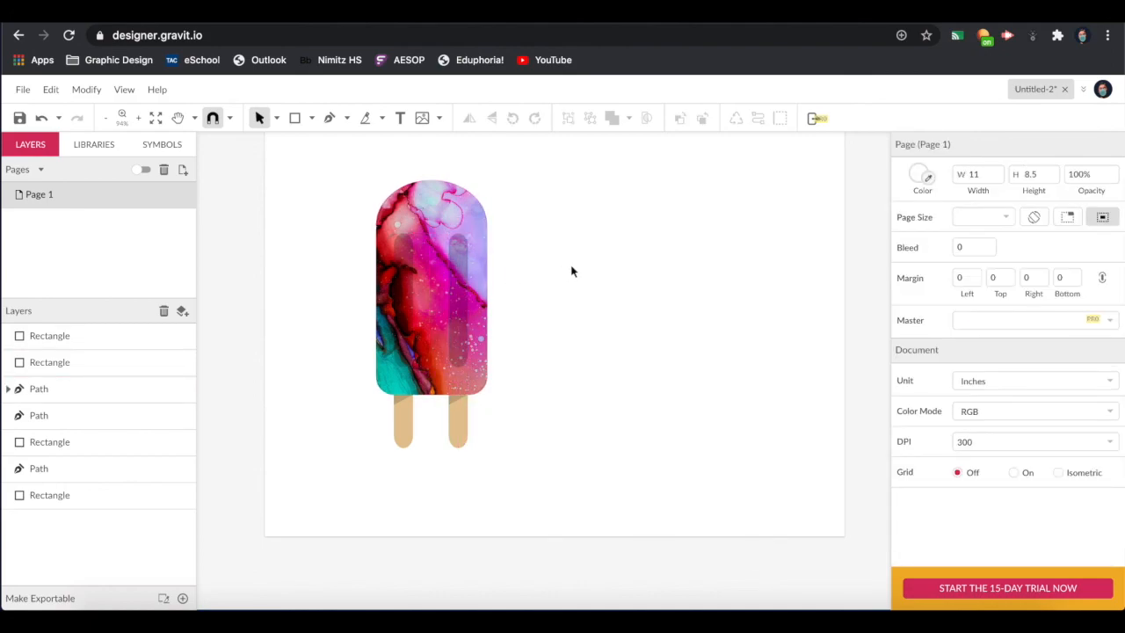